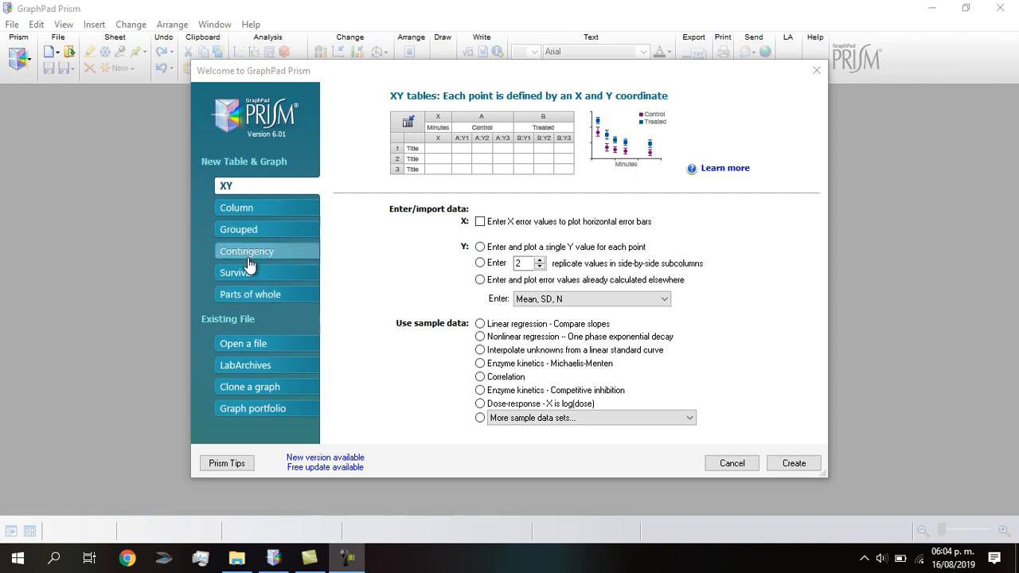
Create a column table from the One-way ANOVA - Ordinary sample data and minimize its floating note
{"action": "left_click", "coordinate": [249, 211]}
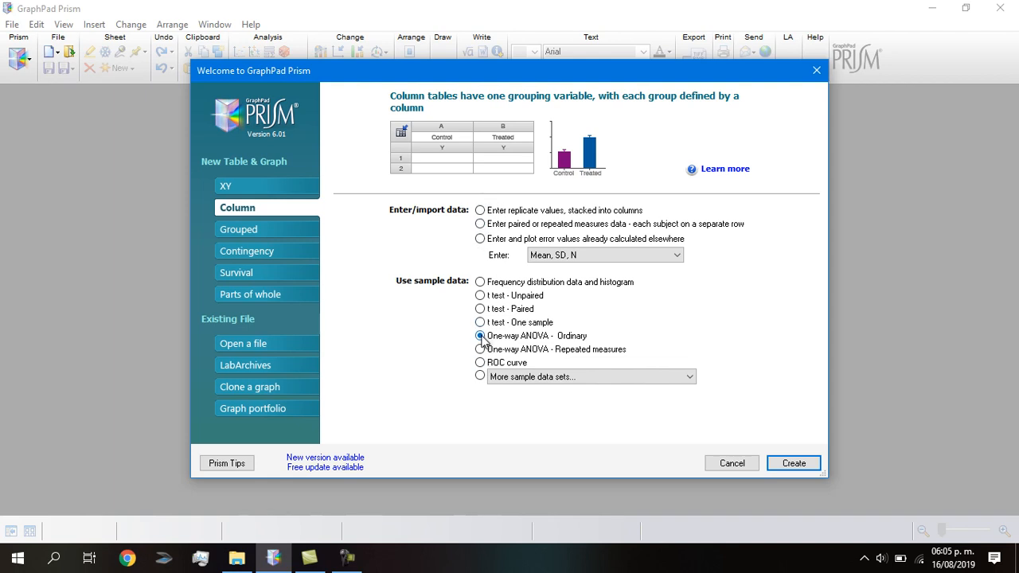
{"action": "left_click", "coordinate": [796, 464]}
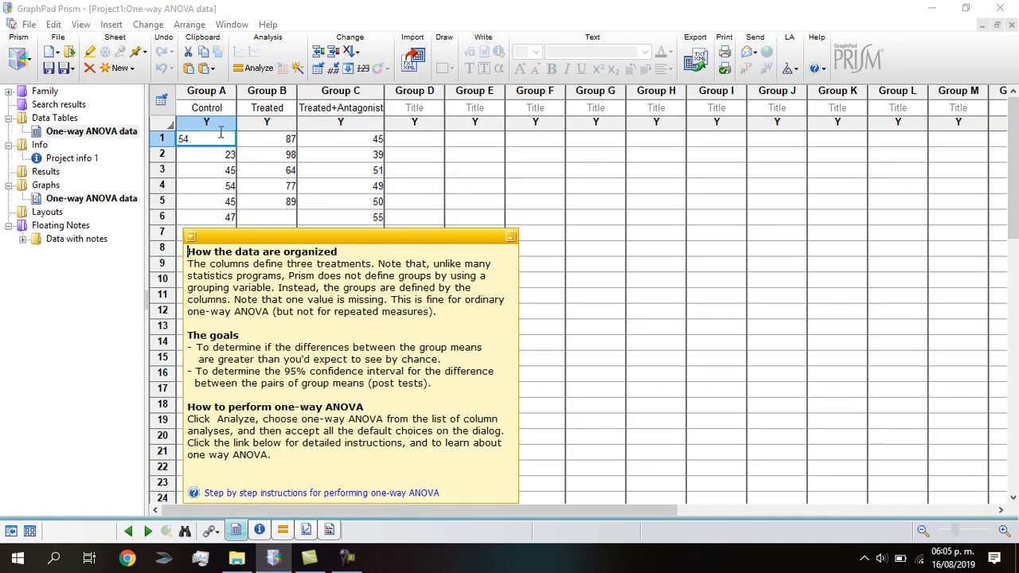
{"action": "right_click", "coordinate": [195, 240]}
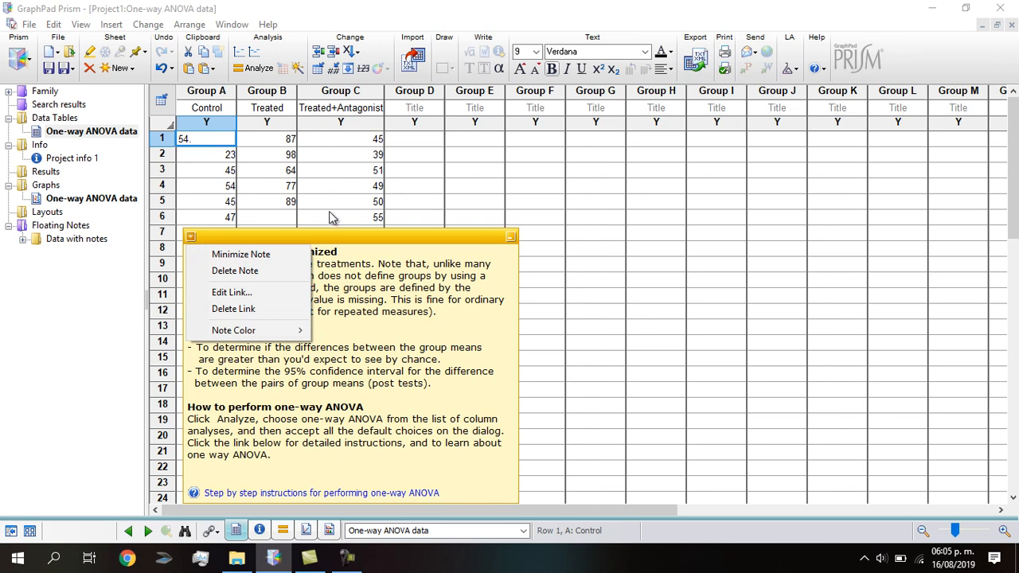
{"action": "left_click", "coordinate": [432, 185]}
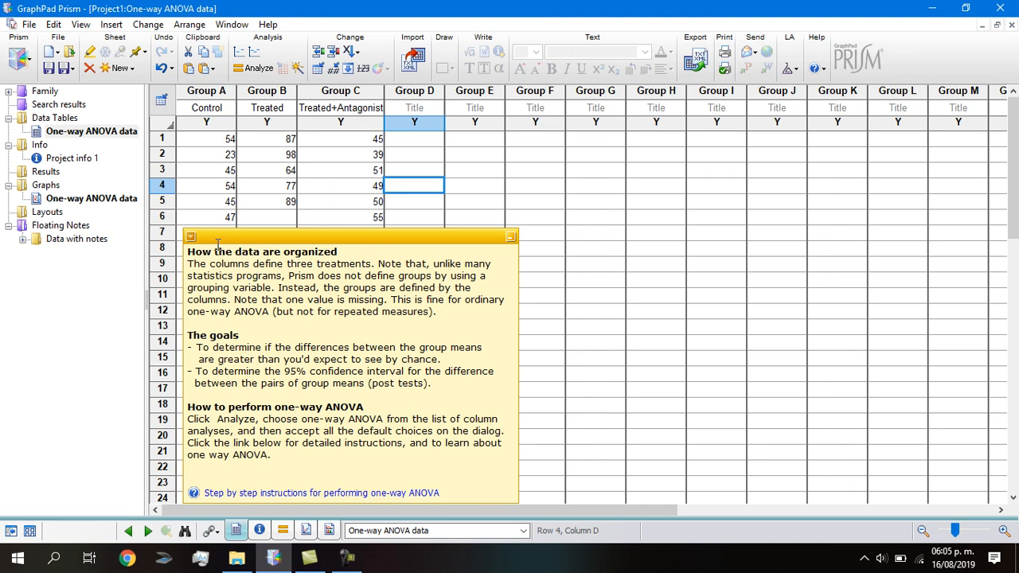
{"action": "left_click", "coordinate": [191, 237]}
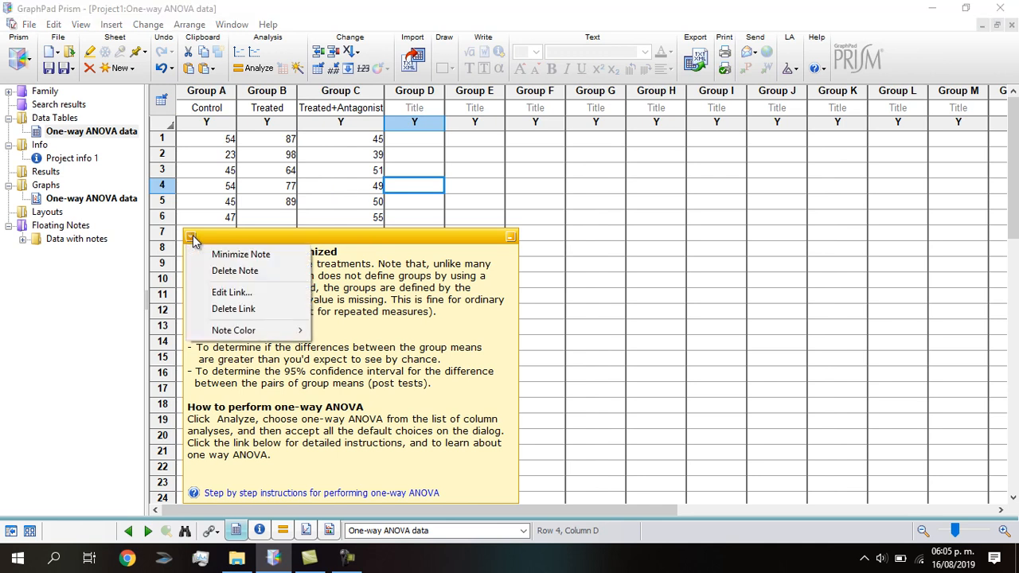
{"action": "left_click", "coordinate": [547, 216]}
{"action": "left_click", "coordinate": [511, 237]}
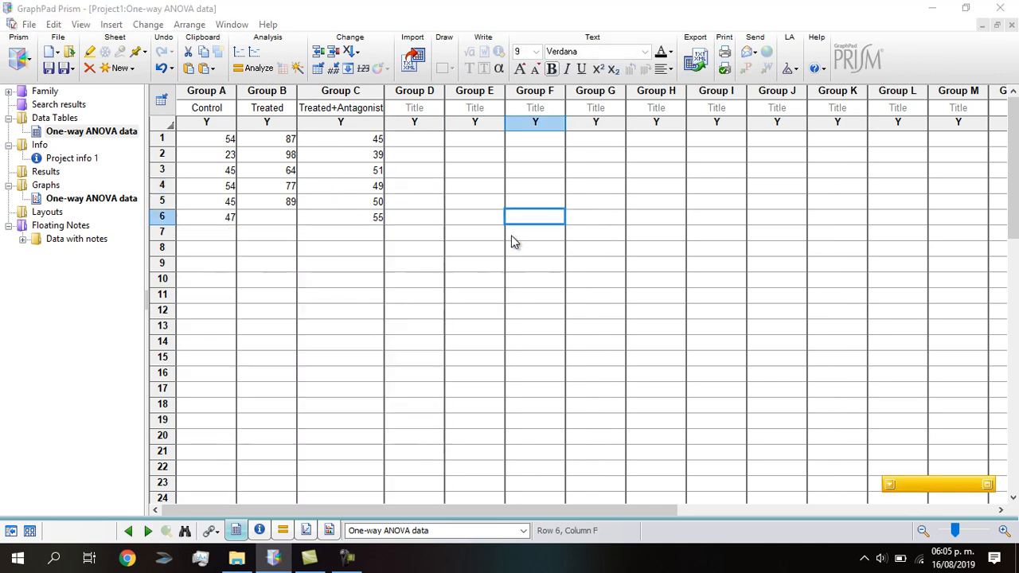
Title the columns of Groups A to F as 1, 2, 3, 4, 5 and 6
{"action": "left_click", "coordinate": [213, 110]}
{"action": "left_click", "coordinate": [213, 109]}
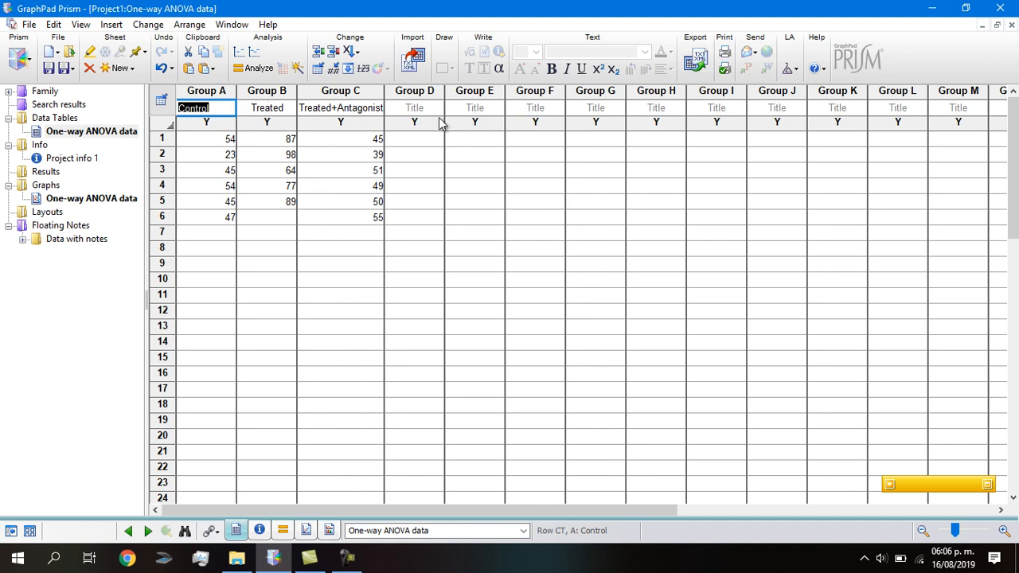
{"action": "type", "text": "1"}
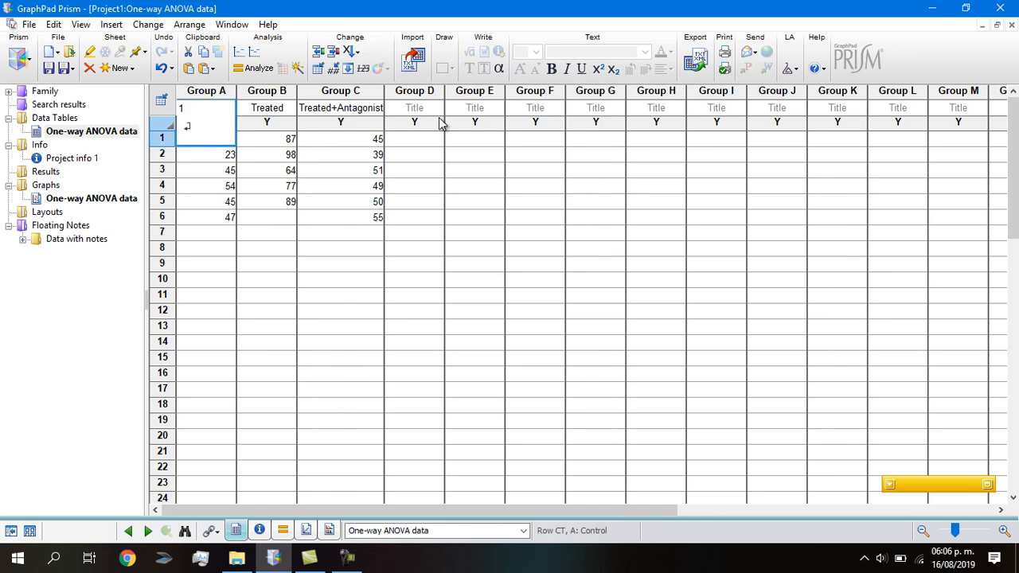
{"action": "key", "text": "Tab"}
{"action": "type", "text": "2"}
{"action": "key", "text": "Tab"}
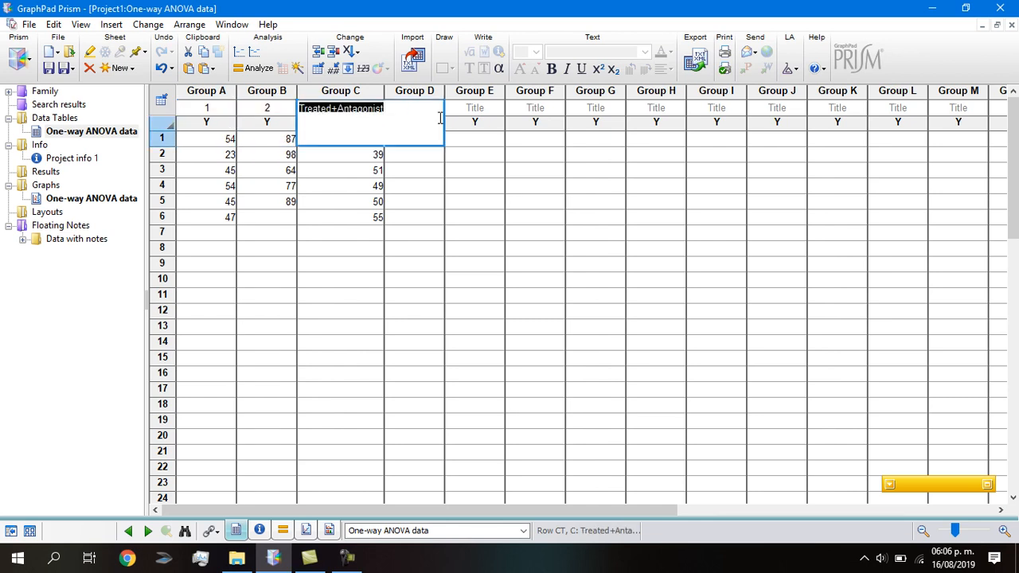
{"action": "type", "text": "3"}
{"action": "key", "text": "Tab"}
{"action": "type", "text": "4"}
{"action": "key", "text": "Tab"}
{"action": "type", "text": "5"}
{"action": "key", "text": "Tab"}
{"action": "type", "text": "6"}
{"action": "key", "text": "Tab"}
Fill rows 1 to 5 of Group A with 247, 228, 219, 206 and 197, and clear its row 6
{"action": "key", "text": "shift+Tab"}
{"action": "key", "text": "shift+Tab"}
{"action": "key", "text": "shift+Tab"}
{"action": "key", "text": "shift+Tab"}
{"action": "key", "text": "shift+Tab"}
{"action": "key", "text": "shift+Tab"}
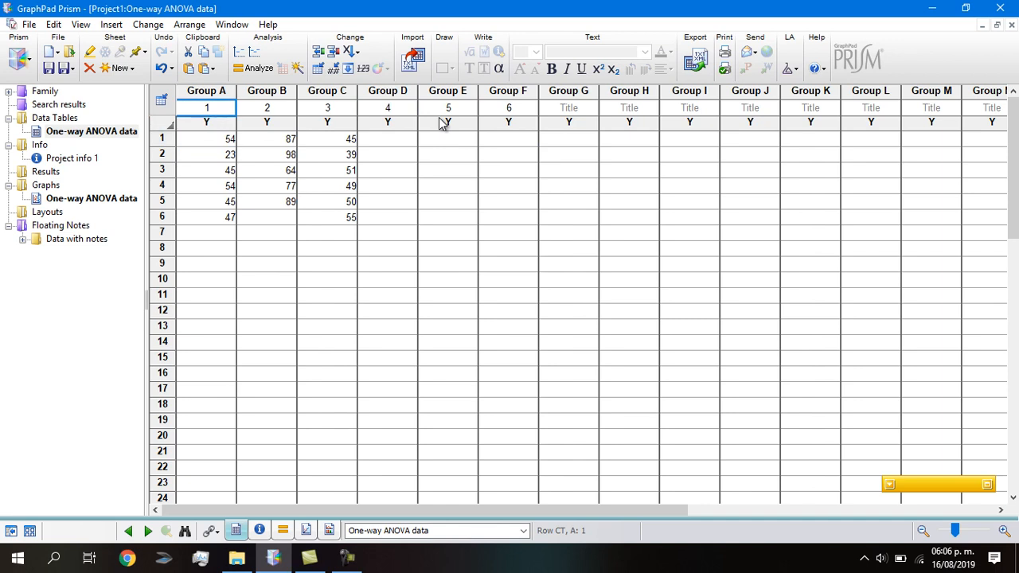
{"action": "key", "text": "Down"}
{"action": "type", "text": "247"}
{"action": "key", "text": "Return"}
{"action": "type", "text": "228"}
{"action": "key", "text": "Return"}
{"action": "type", "text": "21"}
{"action": "key", "text": "Return"}
{"action": "type", "text": "20"}
{"action": "key", "text": "Return"}
{"action": "type", "text": "12"}
{"action": "key", "text": "BackSpace"}
{"action": "type", "text": "197"}
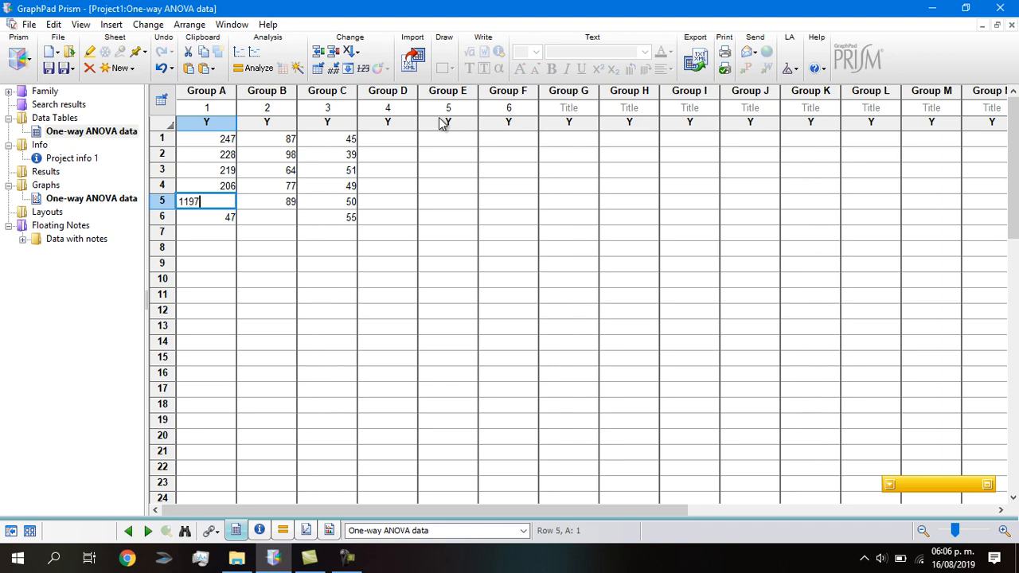
{"action": "key", "text": "BackSpace"}
{"action": "key", "text": "BackSpace"}
{"action": "key", "text": "Return"}
{"action": "key", "text": "Delete"}
{"action": "key", "text": "Up"}
{"action": "key", "text": "Up"}
{"action": "key", "text": "Up"}
{"action": "key", "text": "Up"}
{"action": "key", "text": "Up"}
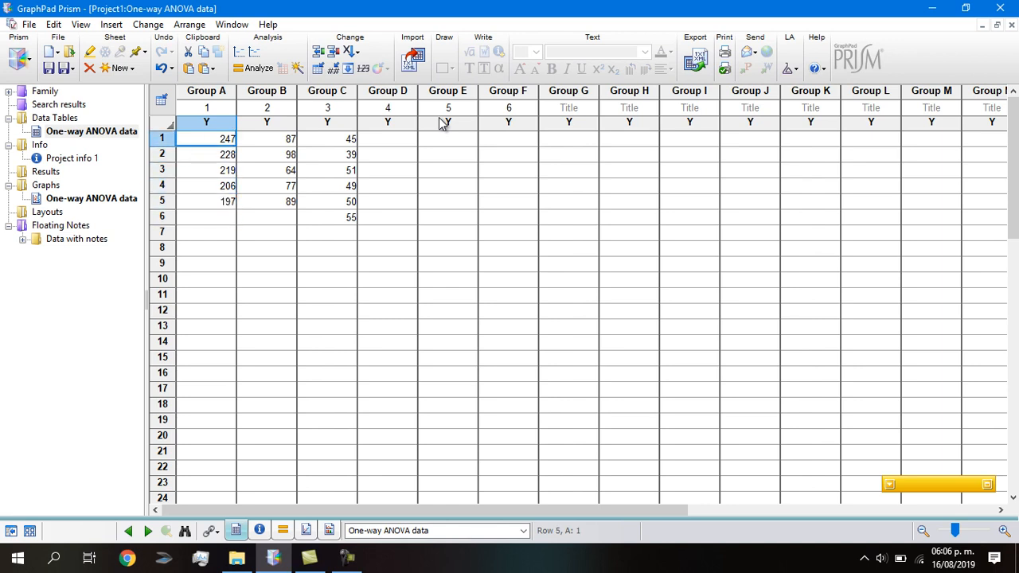
{"action": "key", "text": "Up"}
{"action": "key", "text": "Right"}
{"action": "type", "text": "21"}
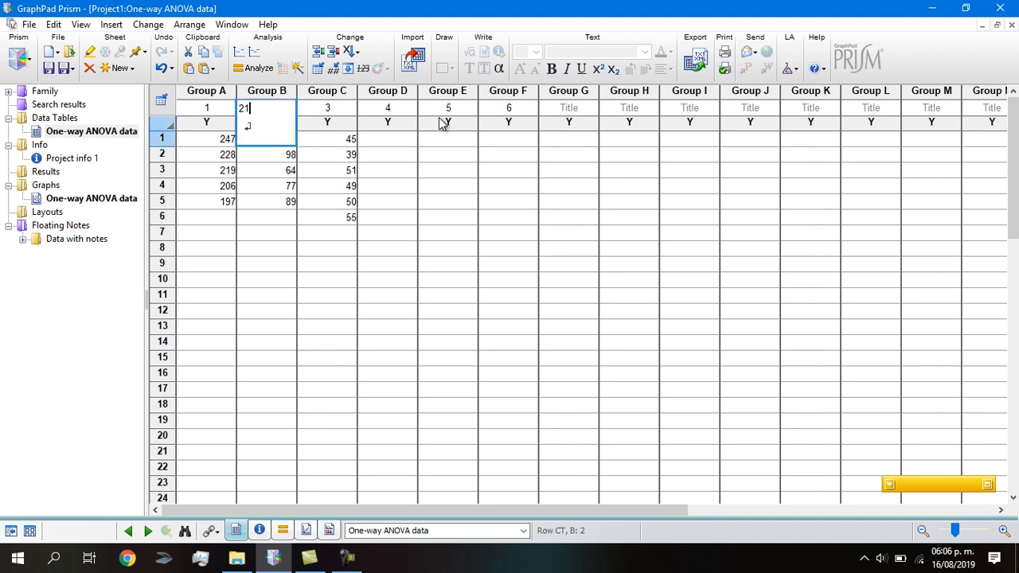
{"action": "type", "text": "8"}
{"action": "key", "text": "Return"}
{"action": "type", "text": "240"}
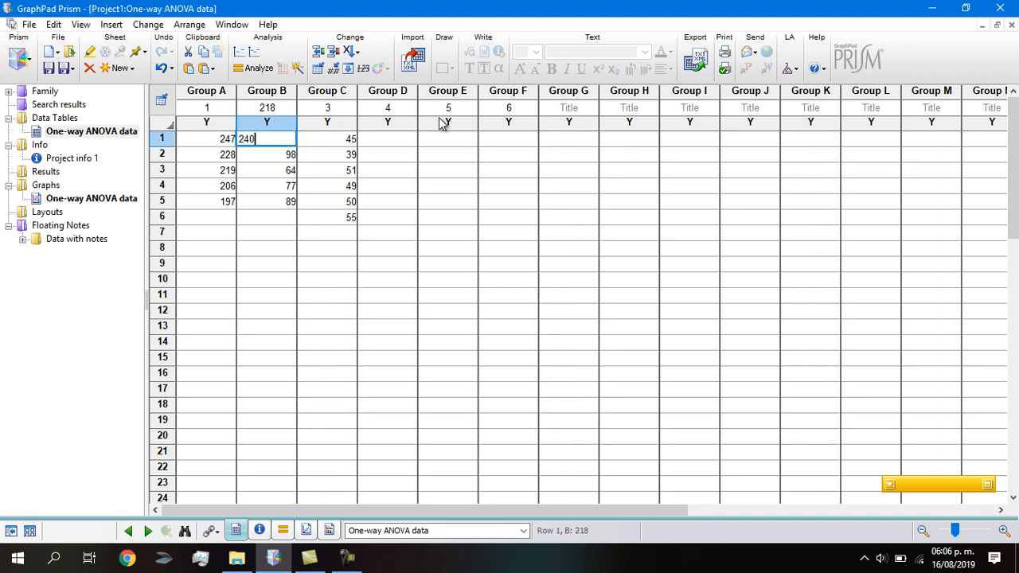
{"action": "key", "text": "Return"}
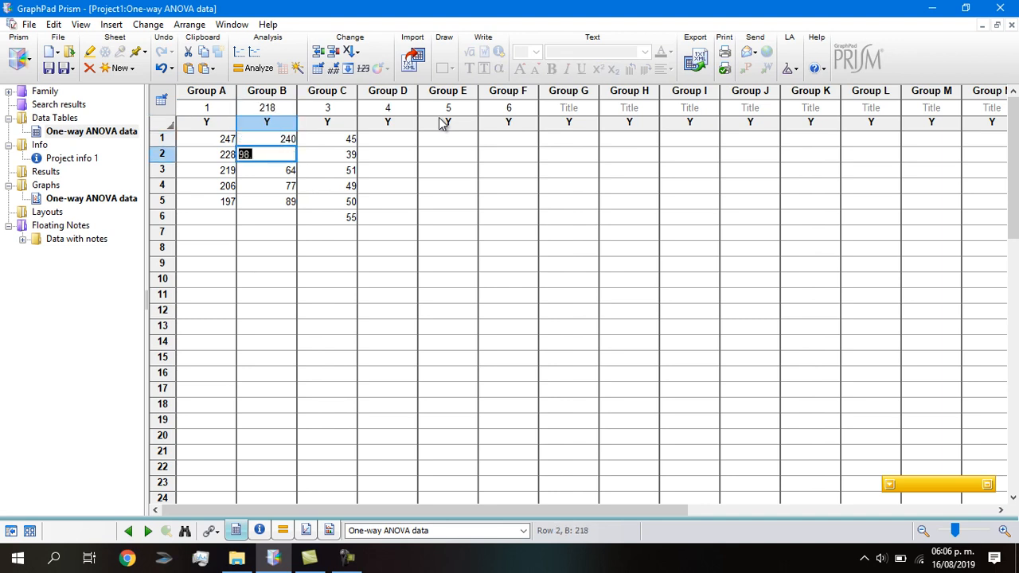
{"action": "left_click", "coordinate": [263, 109]}
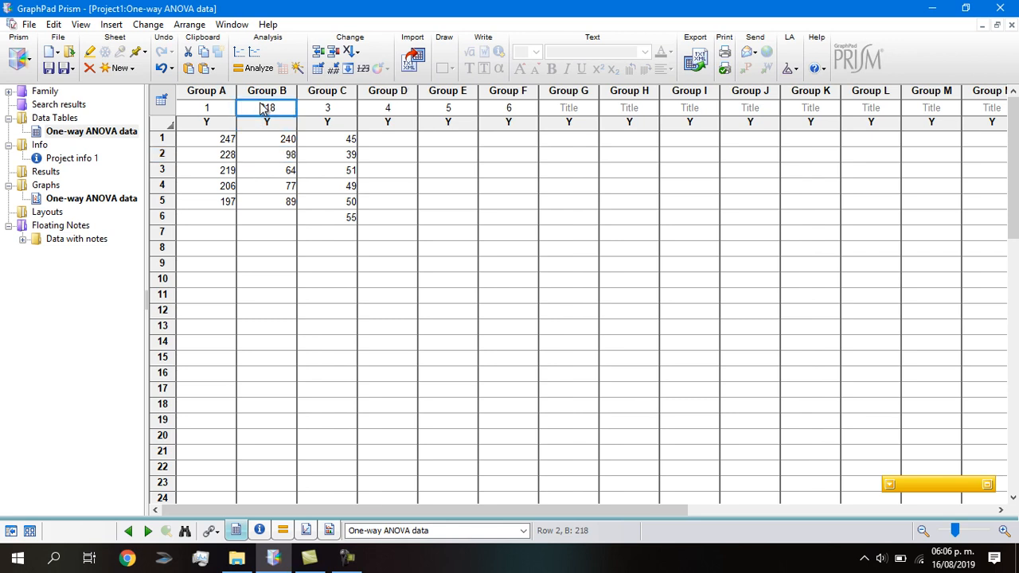
{"action": "type", "text": "2"}
{"action": "key", "text": "Return"}
Fill rows 1 to 5 of Group B with 218, 240, 221, 207 and 230
{"action": "left_click", "coordinate": [278, 154]}
{"action": "left_click", "coordinate": [278, 140]}
{"action": "left_click", "coordinate": [278, 154]}
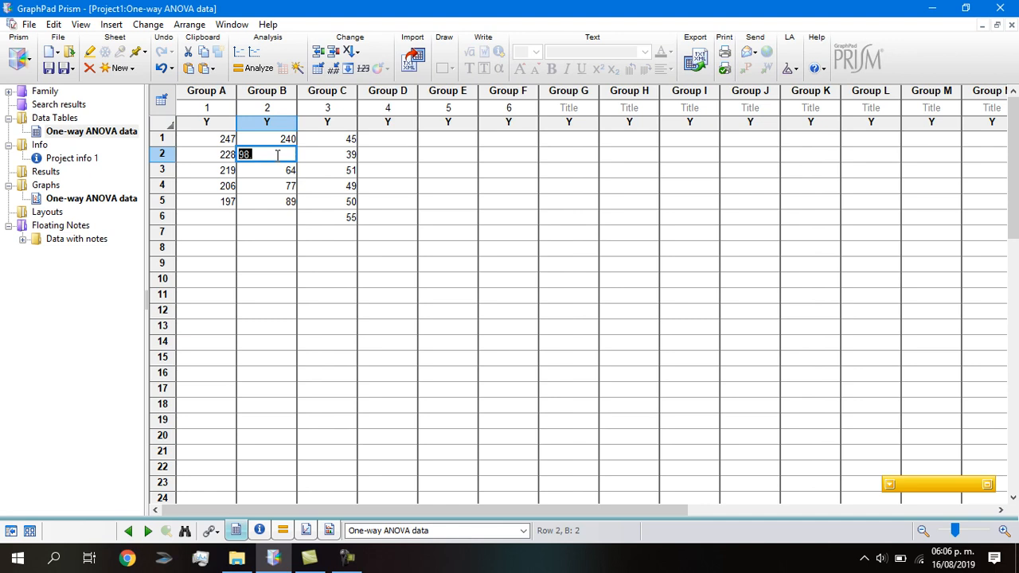
{"action": "left_click", "coordinate": [281, 140]}
{"action": "type", "text": "218"}
{"action": "left_click", "coordinate": [280, 154]}
{"action": "type", "text": "2"}
{"action": "key", "text": "BackSpace"}
{"action": "left_click", "coordinate": [286, 169]}
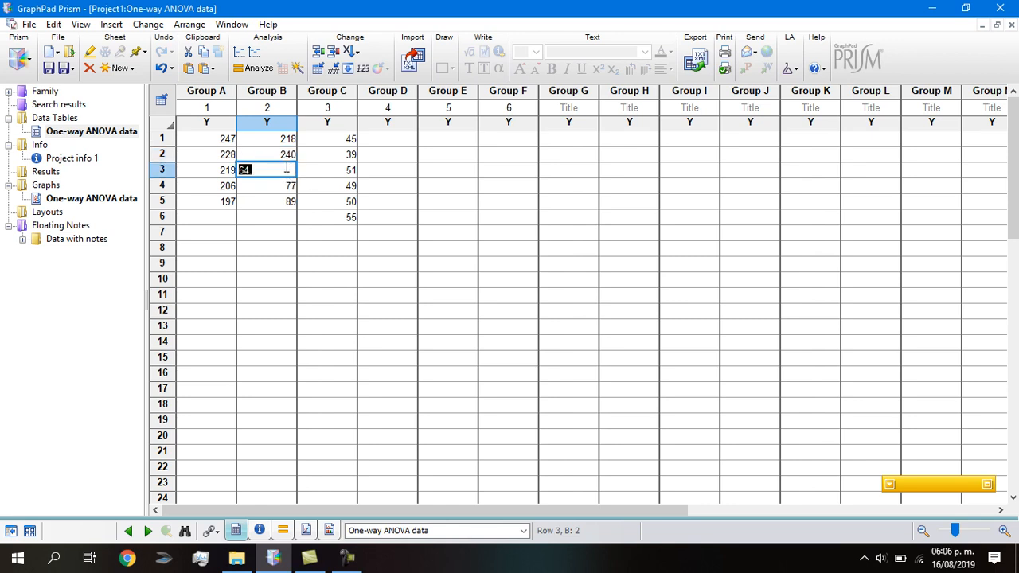
{"action": "type", "text": "221"}
{"action": "left_click", "coordinate": [283, 188]}
{"action": "type", "text": "207"}
{"action": "left_click", "coordinate": [281, 201]}
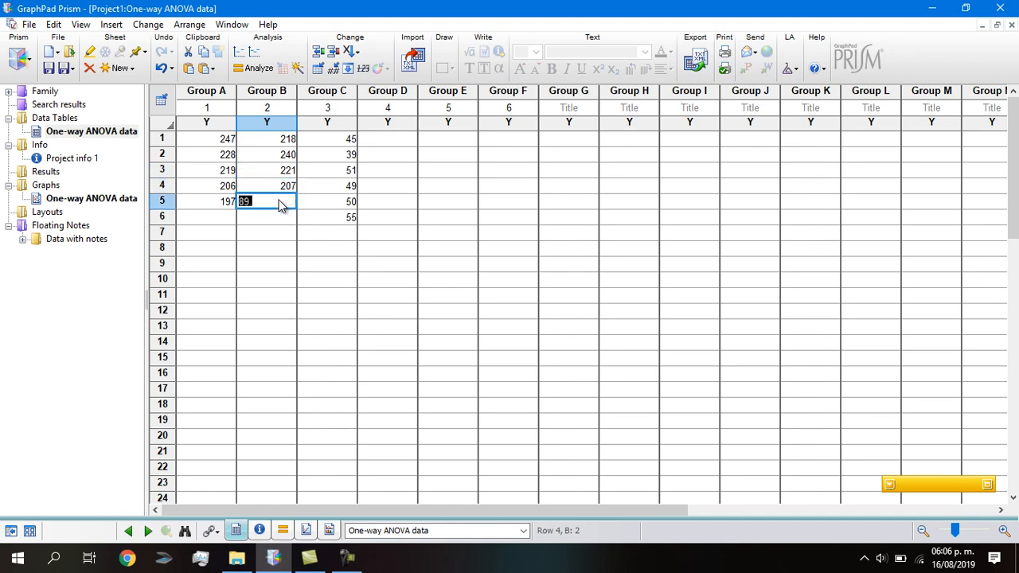
{"action": "type", "text": "230"}
{"action": "left_click", "coordinate": [298, 244]}
Clear the sample values in Group C and copy rows 1 to 5 of Groups A and B into Groups C–D and E–F
{"action": "left_click_drag", "start_coordinate": [339, 221], "coordinate": [348, 137]}
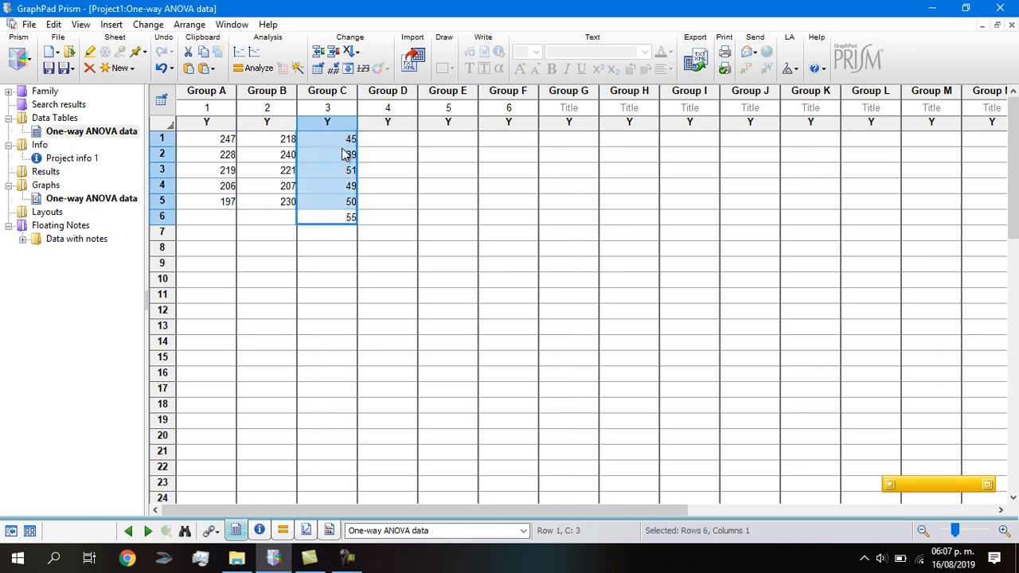
{"action": "key", "text": "Delete"}
{"action": "left_click", "coordinate": [219, 142]}
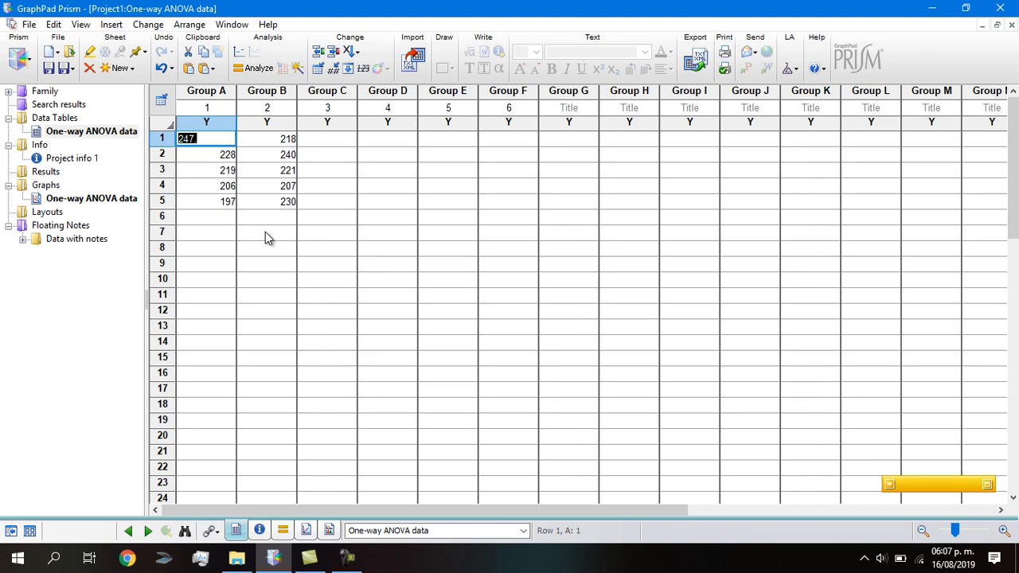
{"action": "left_click_drag", "start_coordinate": [293, 209], "coordinate": [211, 173]}
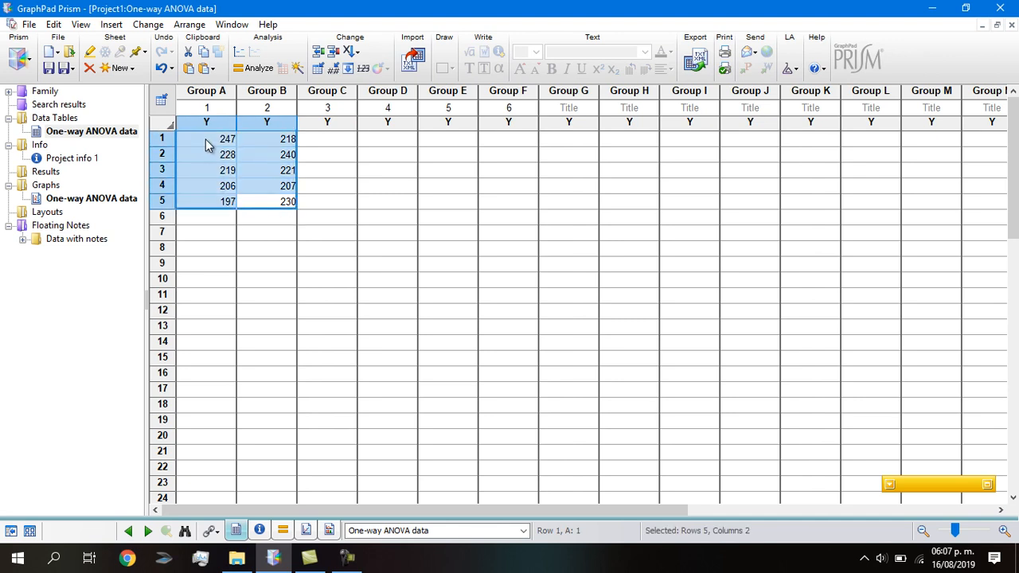
{"action": "left_click", "coordinate": [337, 140]}
{"action": "key", "text": "ctrl+v"}
{"action": "left_click", "coordinate": [448, 139]}
{"action": "key", "text": "ctrl+v"}
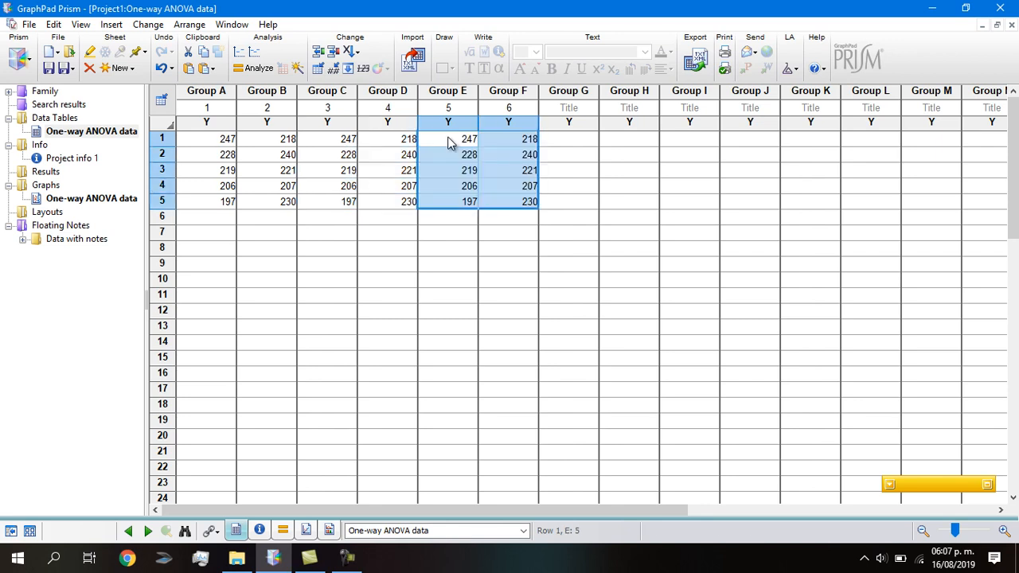
{"action": "left_click", "coordinate": [484, 296]}
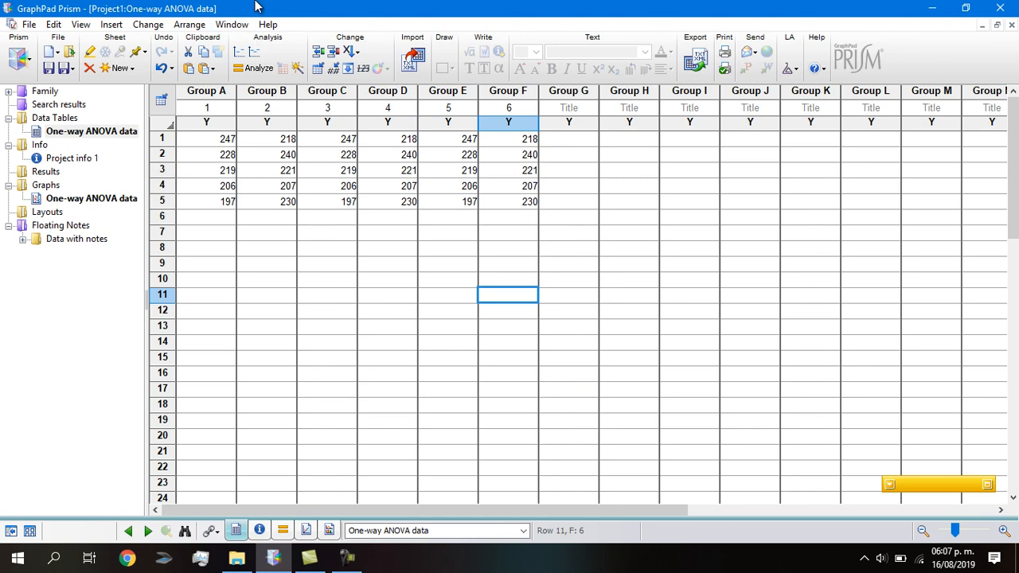
Start a One-way ANOVA (and nonparametric) column analysis on data sets A to F
{"action": "left_click", "coordinate": [257, 70]}
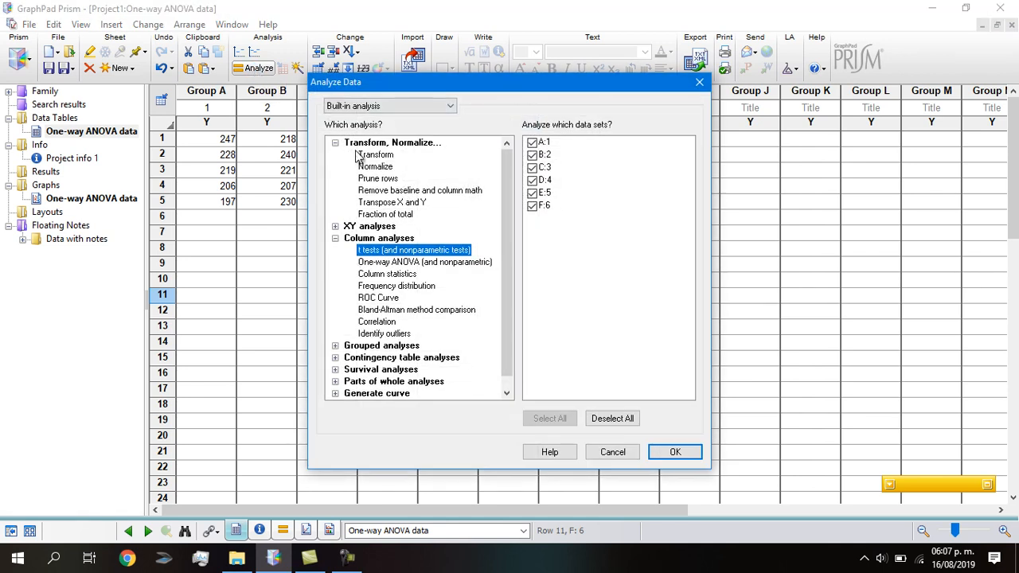
{"action": "left_click", "coordinate": [383, 263]}
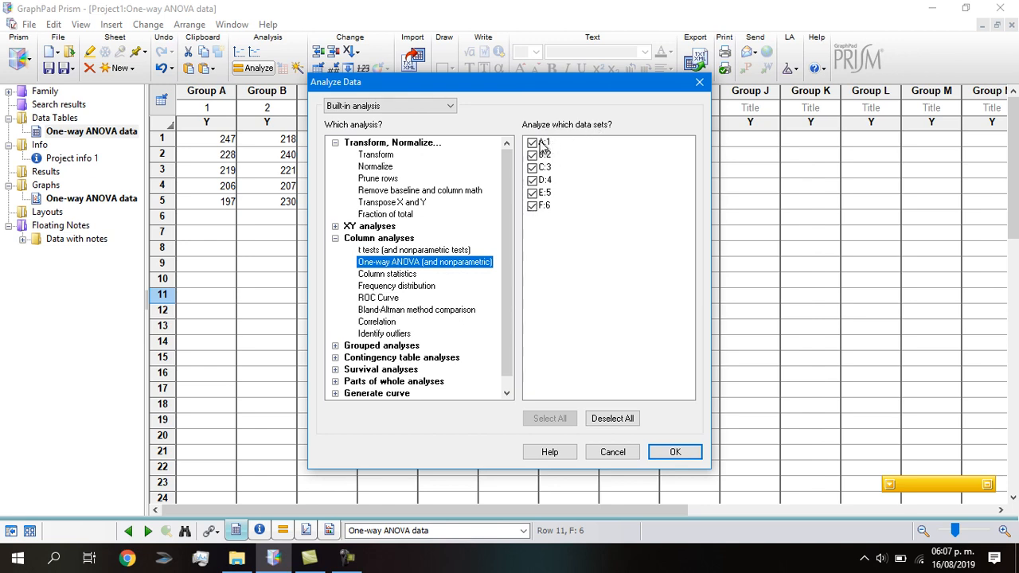
{"action": "left_click", "coordinate": [673, 453]}
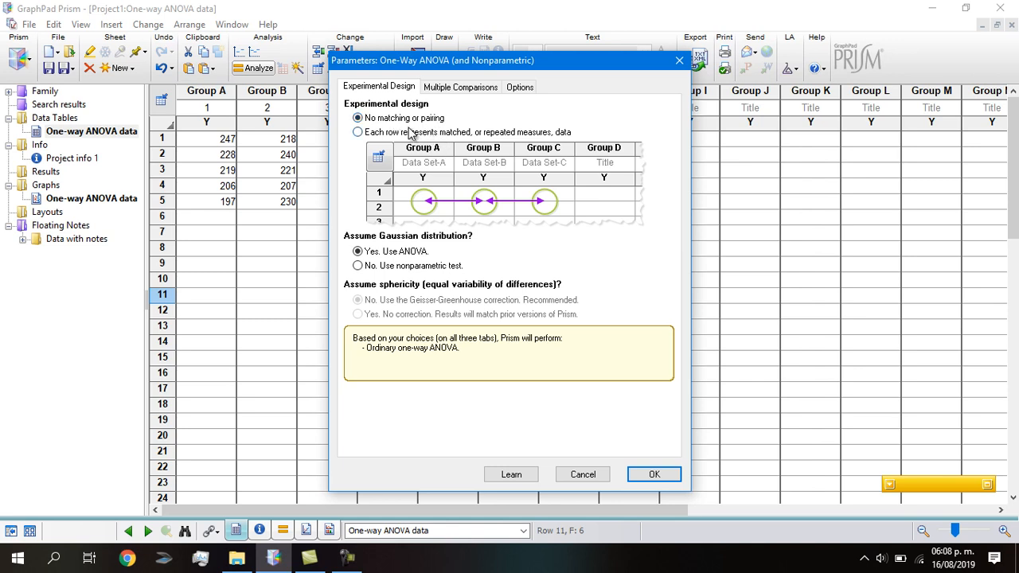
Examine the ANOVA's multiple comparisons settings and test options, comparing correction with and without confidence intervals, and leave Tukey selected
{"action": "left_click", "coordinate": [462, 87]}
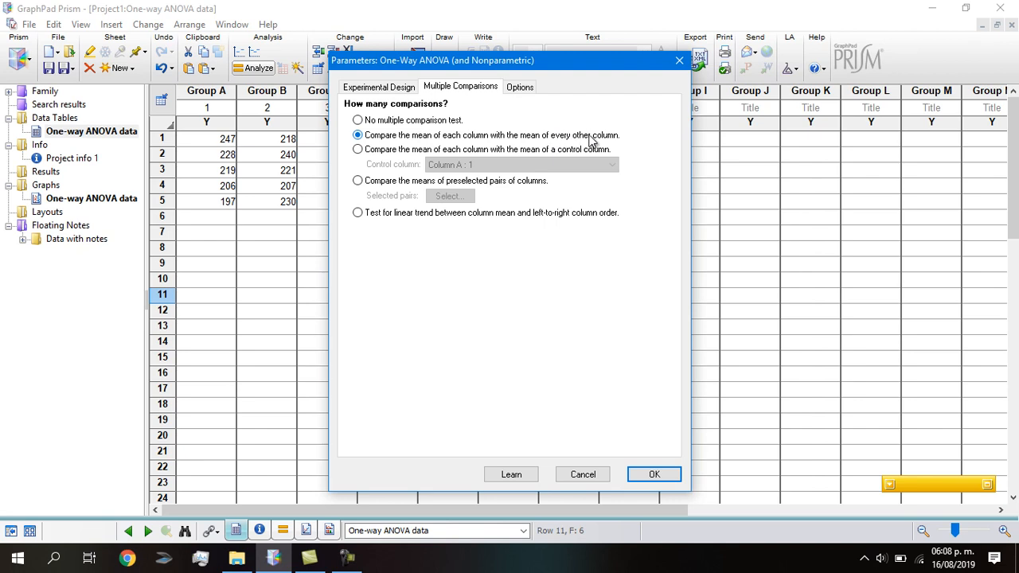
{"action": "left_click", "coordinate": [519, 89]}
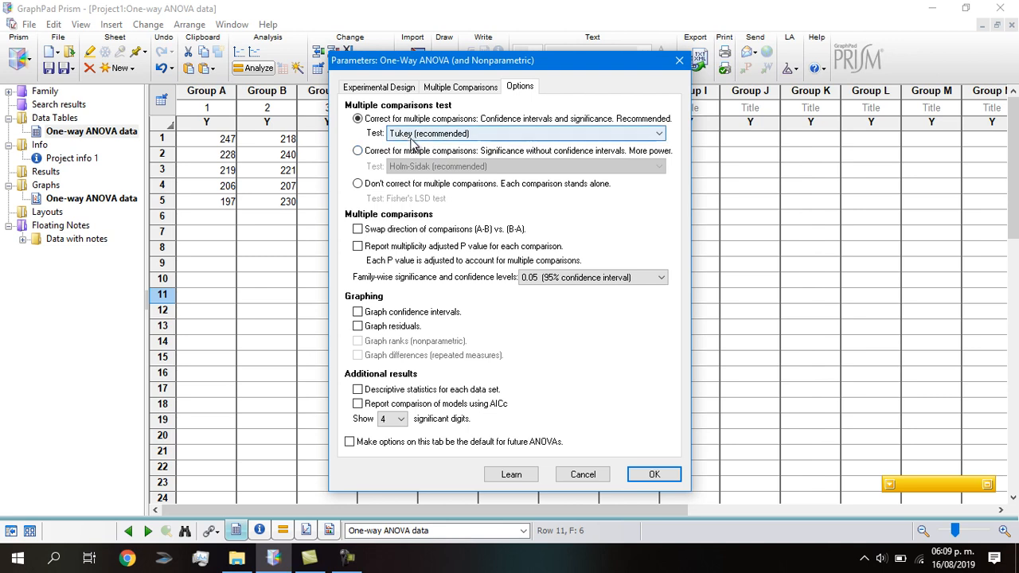
{"action": "left_click", "coordinate": [657, 135]}
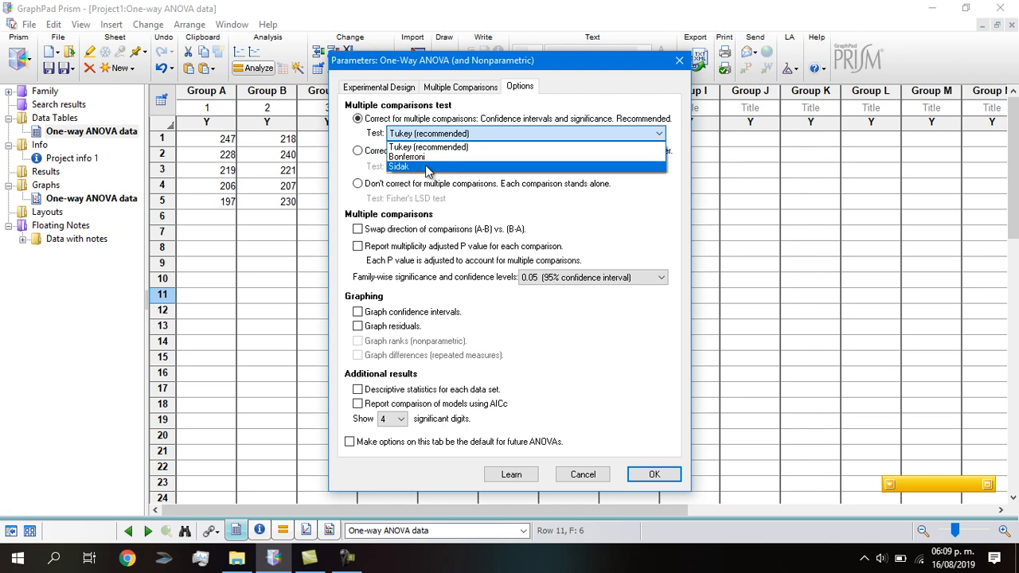
{"action": "left_click", "coordinate": [355, 139]}
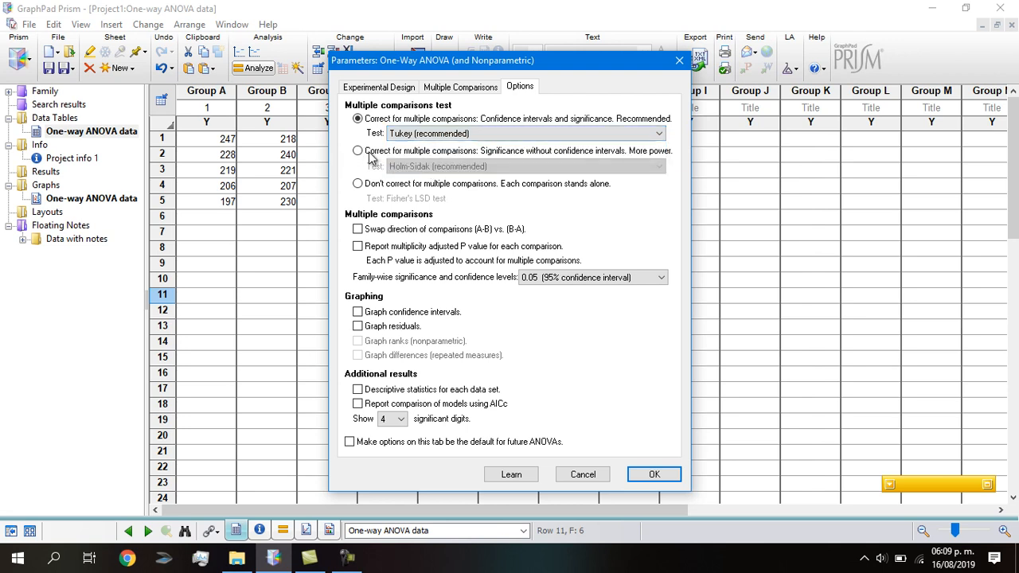
{"action": "left_click", "coordinate": [358, 151]}
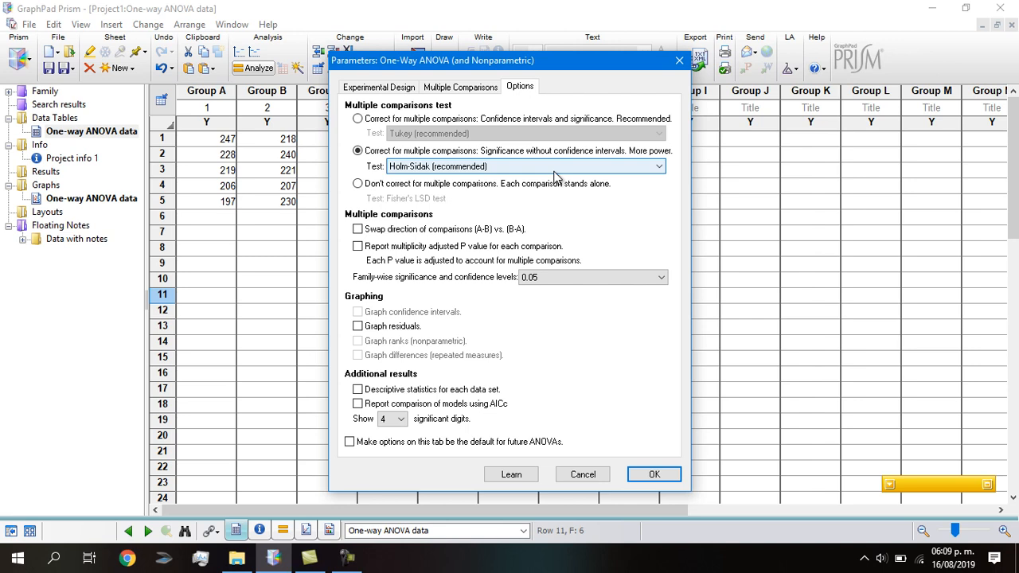
{"action": "left_click", "coordinate": [358, 120]}
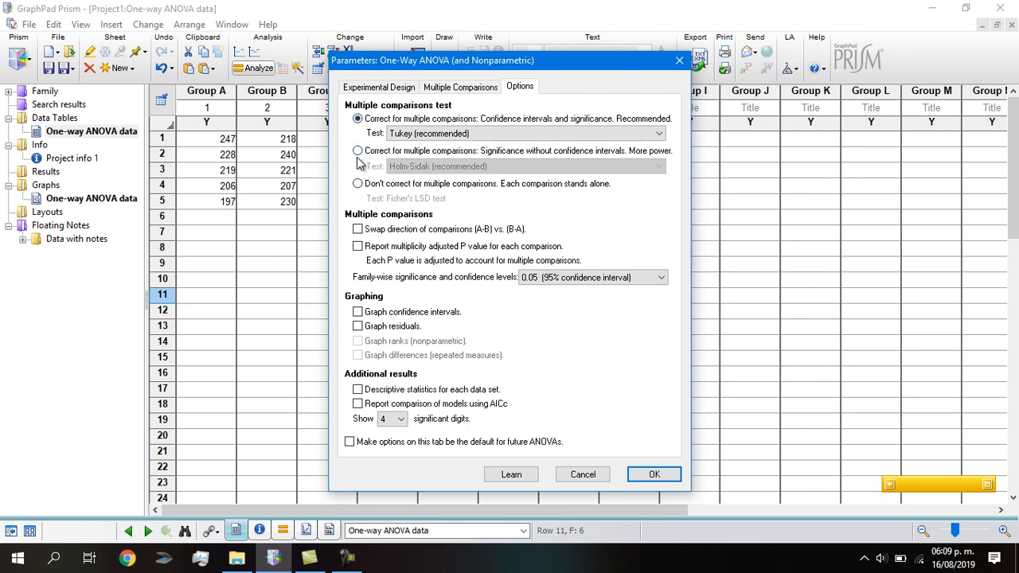
{"action": "left_click", "coordinate": [358, 151]}
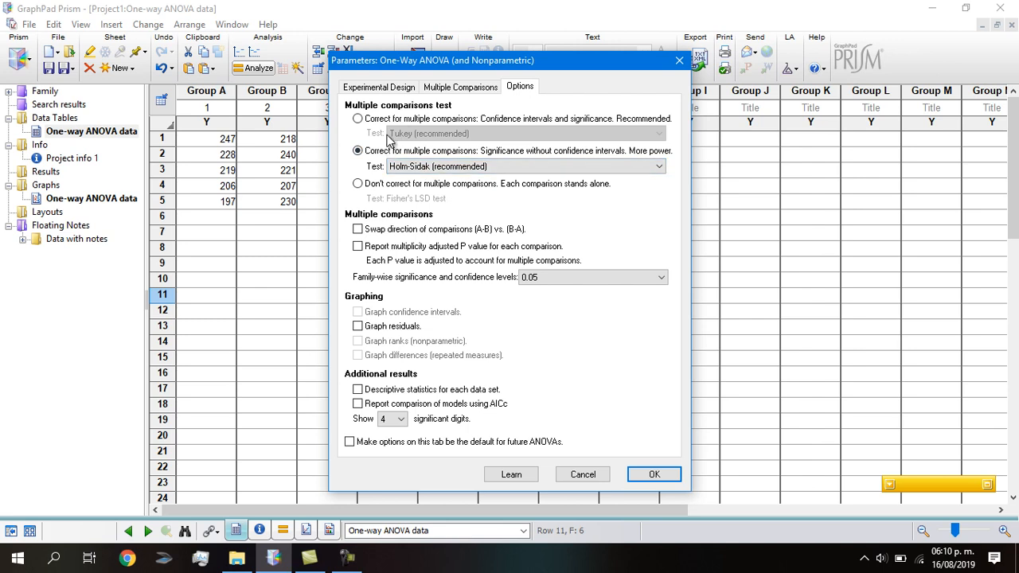
{"action": "left_click", "coordinate": [358, 118]}
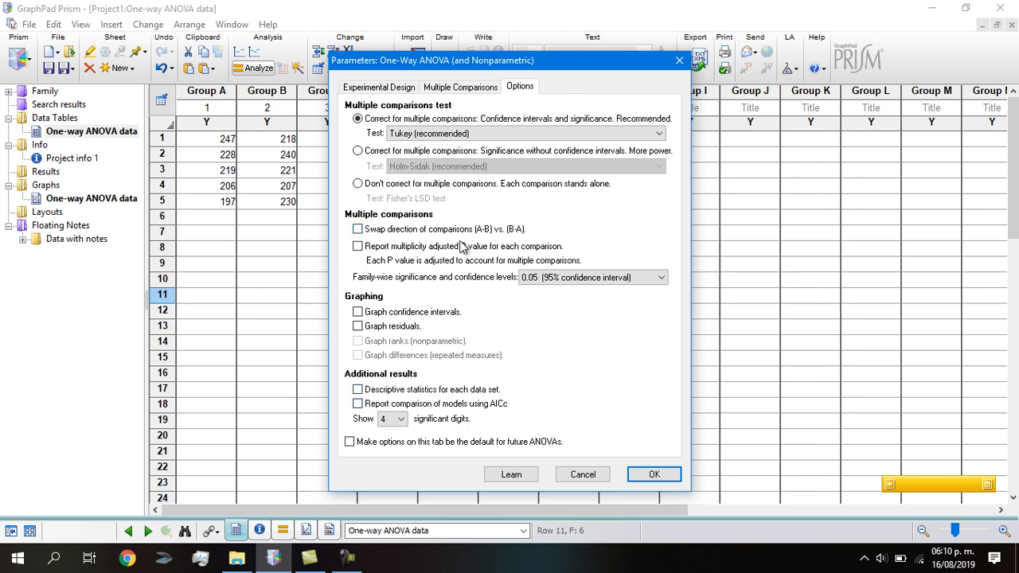
Run the one-way ANOVA and review its summary, Brown-Forsythe and Bartlett's tests, ANOVA table and data summary
{"action": "left_click", "coordinate": [667, 474]}
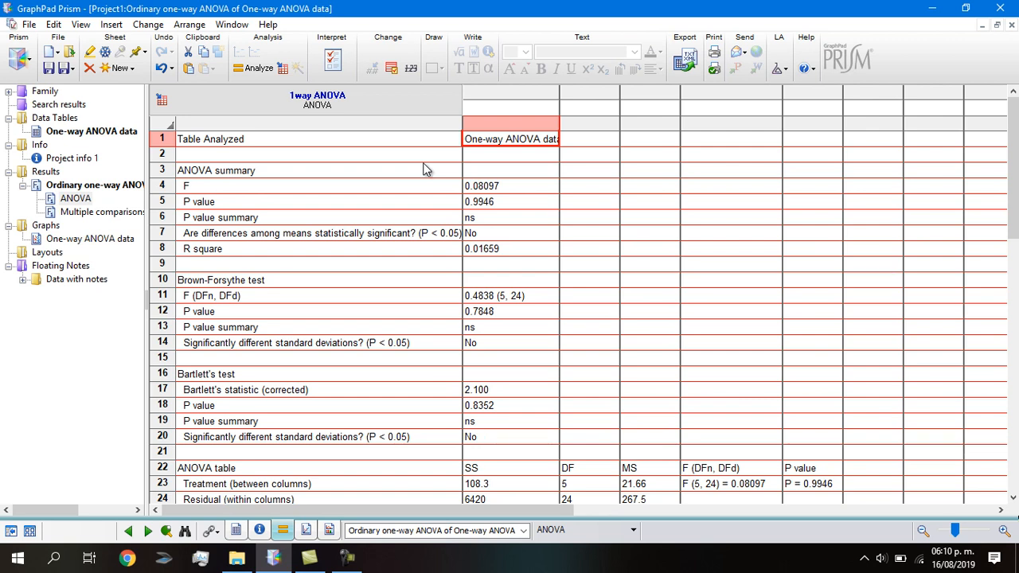
{"action": "left_click", "coordinate": [408, 184]}
{"action": "scroll", "coordinate": [413, 204], "scroll_direction": "down", "scroll_amount": 1}
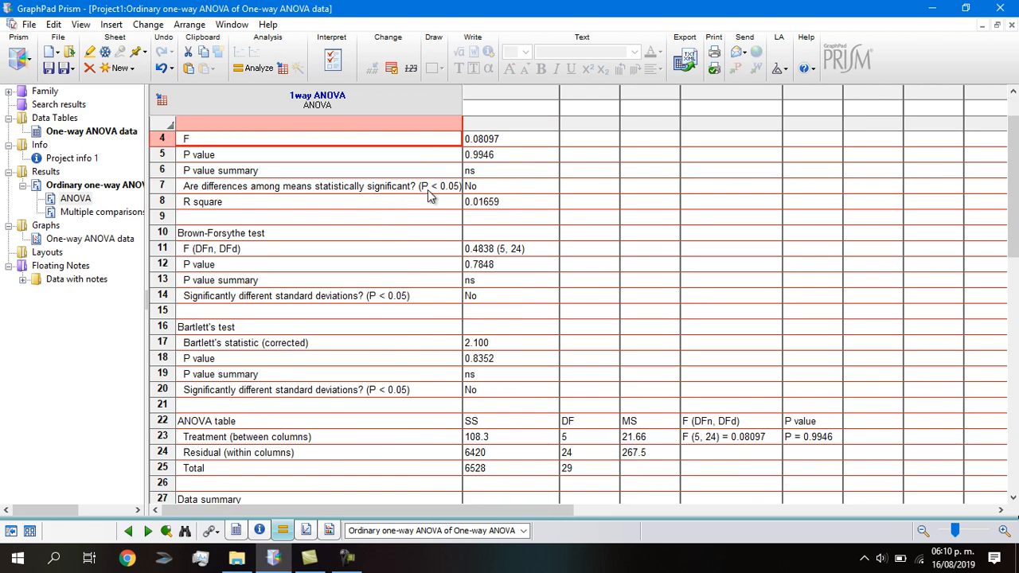
{"action": "scroll", "coordinate": [410, 220], "scroll_direction": "down", "scroll_amount": 4}
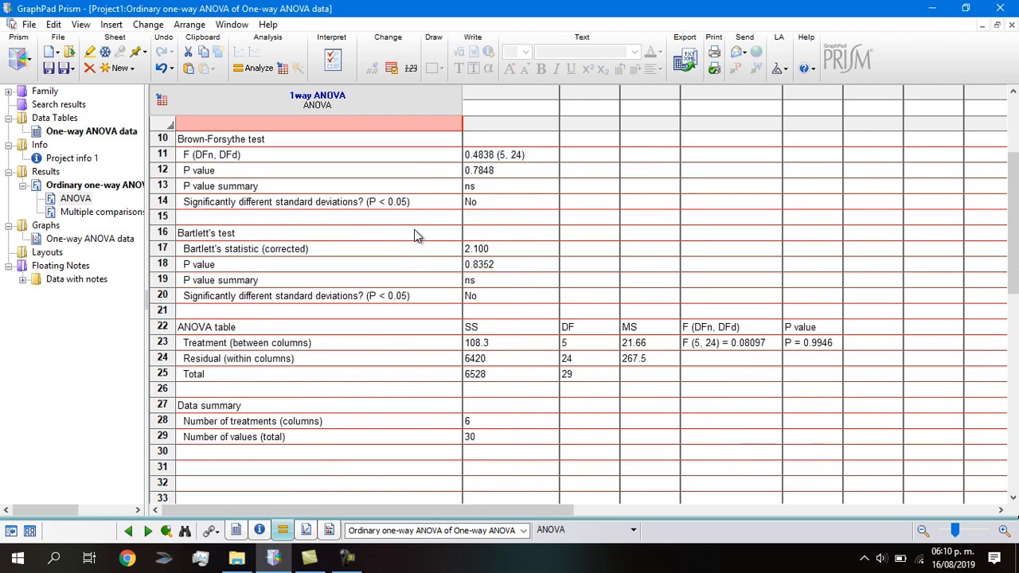
{"action": "scroll", "coordinate": [419, 229], "scroll_direction": "up", "scroll_amount": 5}
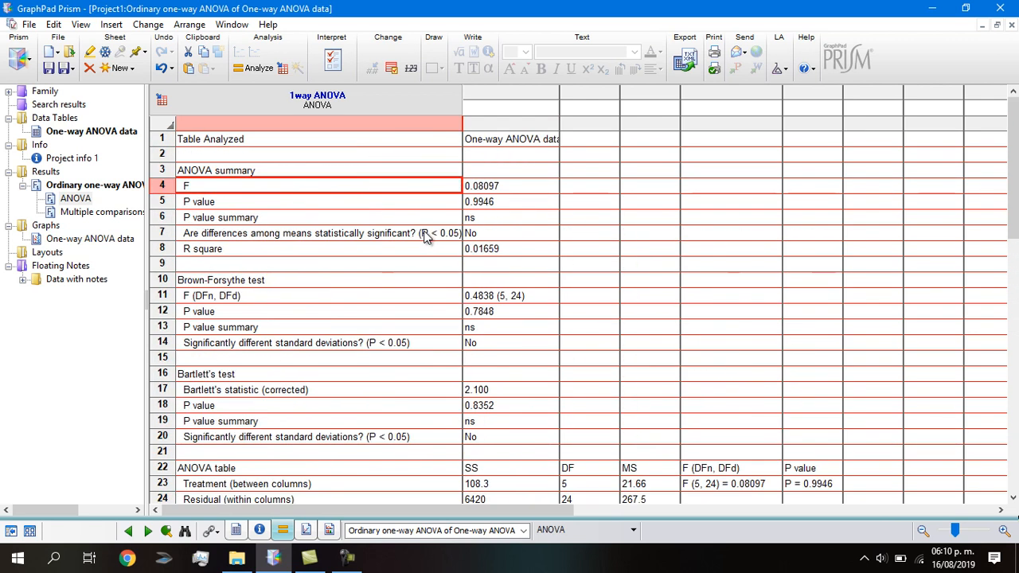
{"action": "scroll", "coordinate": [426, 239], "scroll_direction": "down", "scroll_amount": 2}
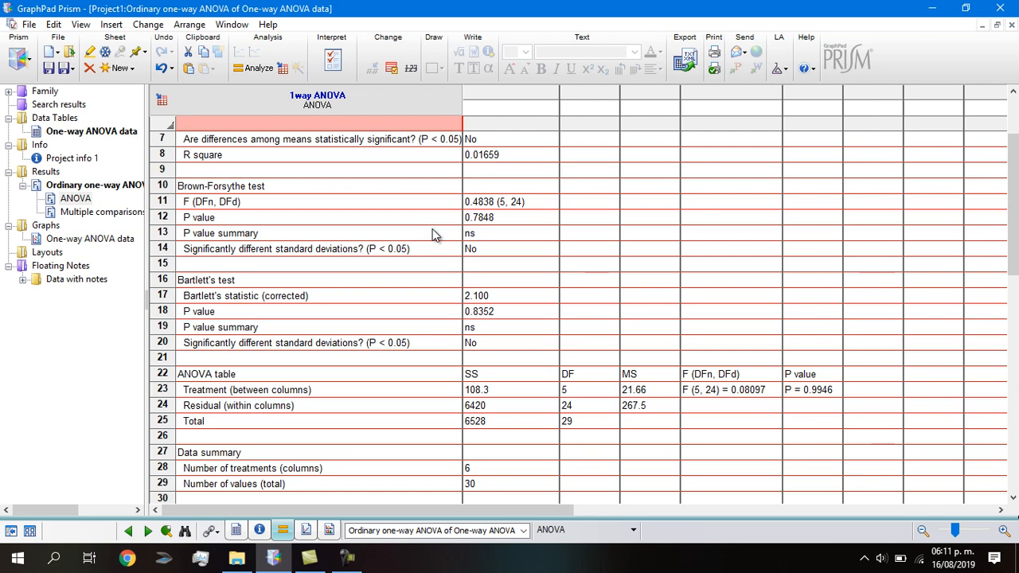
{"action": "scroll", "coordinate": [433, 231], "scroll_direction": "down", "scroll_amount": 2}
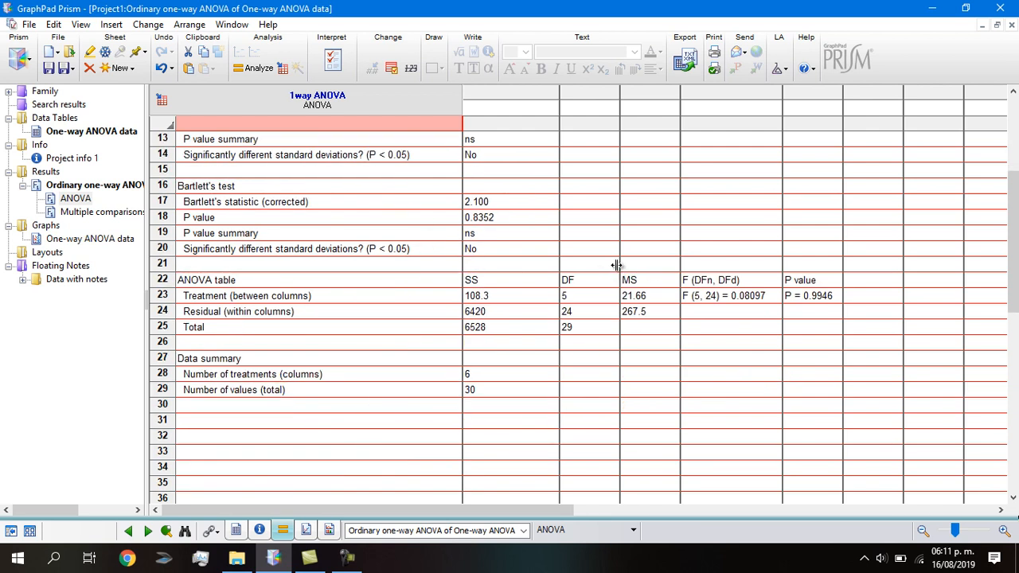
Examine Tukey's multiple comparisons results and test details for the group pairs, and look back at the One-way ANOVA data table
{"action": "left_click", "coordinate": [72, 213]}
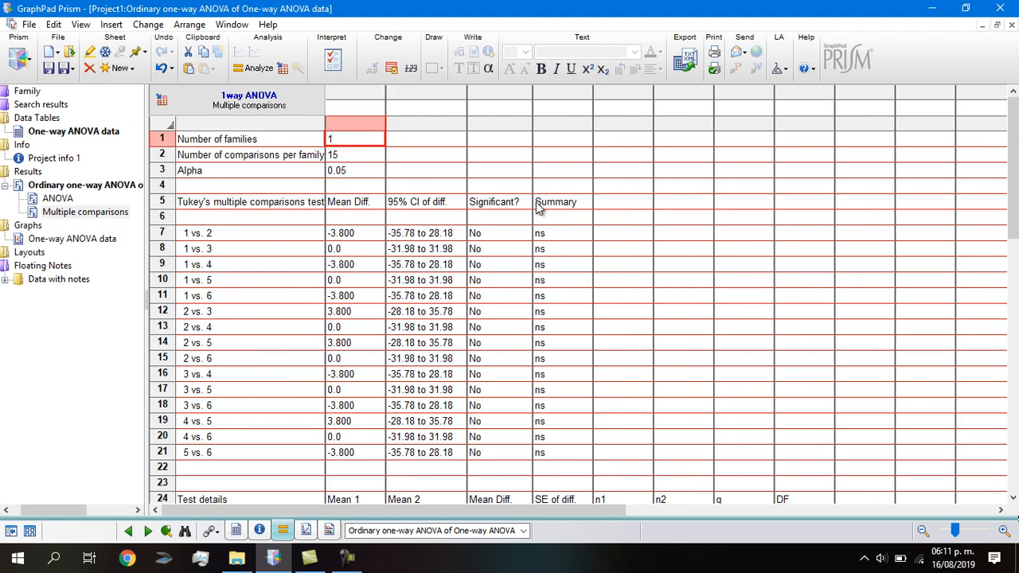
{"action": "scroll", "coordinate": [400, 187], "scroll_direction": "down", "scroll_amount": 2}
{"action": "scroll", "coordinate": [401, 185], "scroll_direction": "down", "scroll_amount": 2}
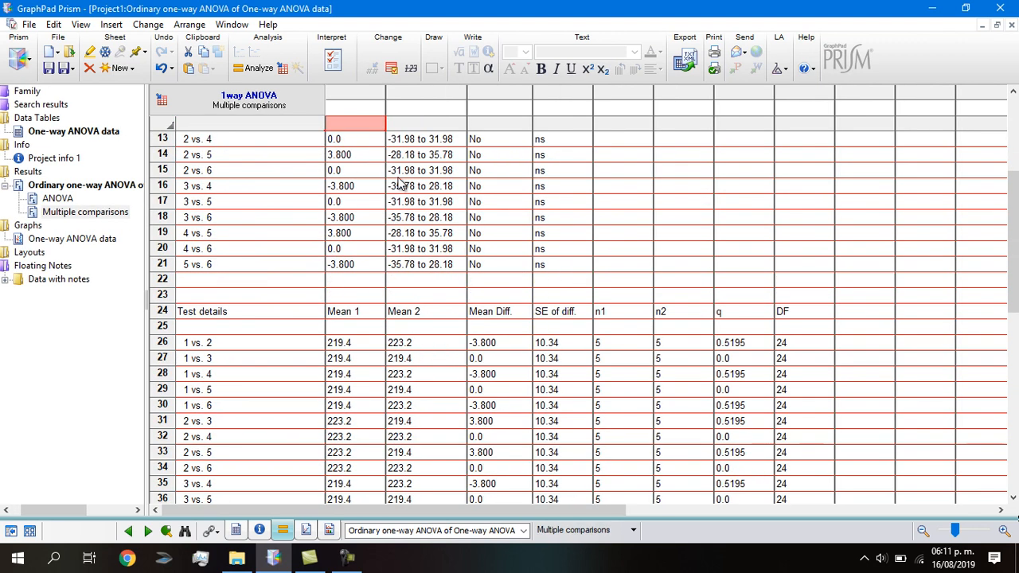
{"action": "scroll", "coordinate": [422, 191], "scroll_direction": "up", "scroll_amount": 4}
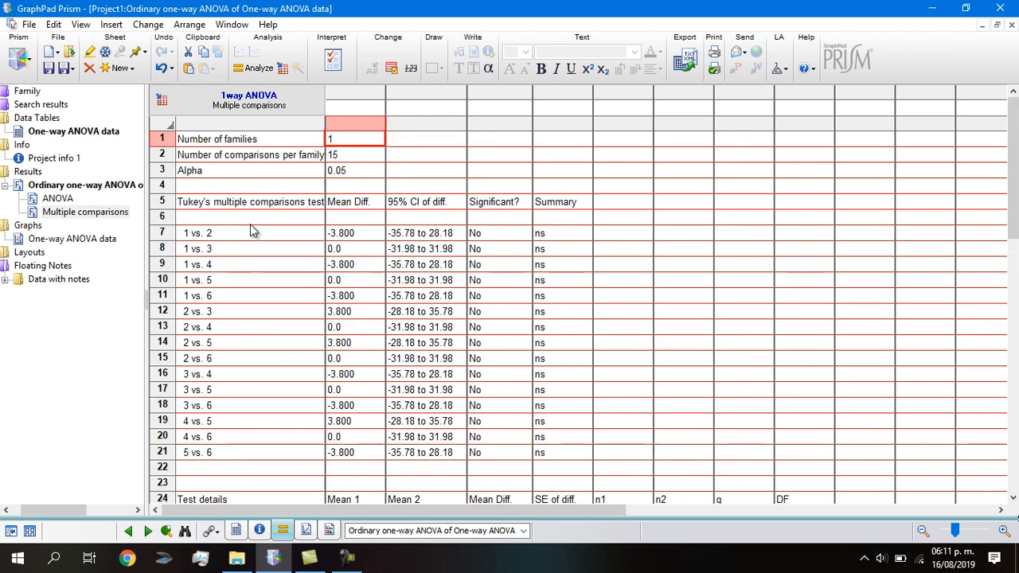
{"action": "left_click", "coordinate": [190, 205]}
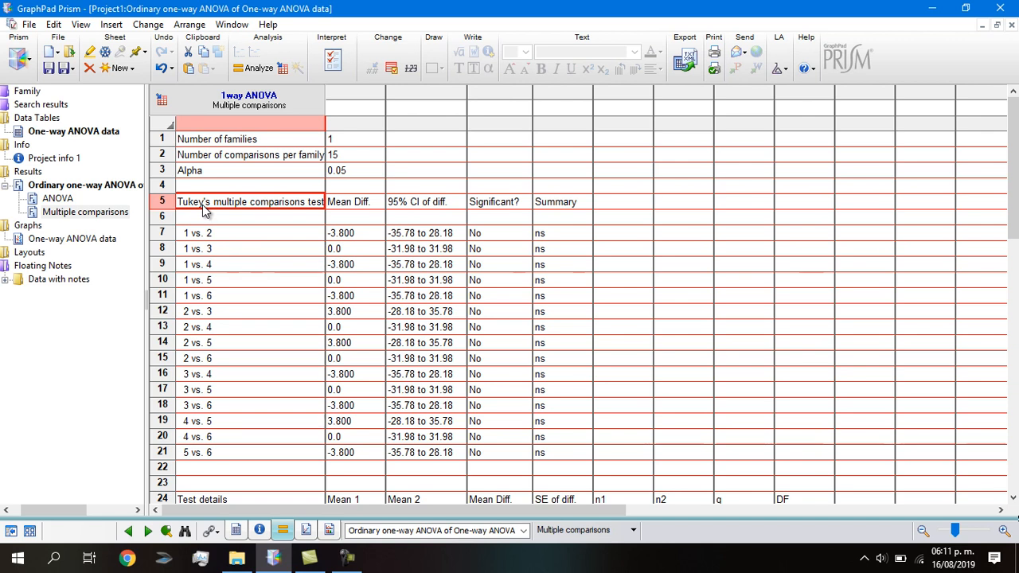
{"action": "scroll", "coordinate": [239, 208], "scroll_direction": "down", "scroll_amount": 1}
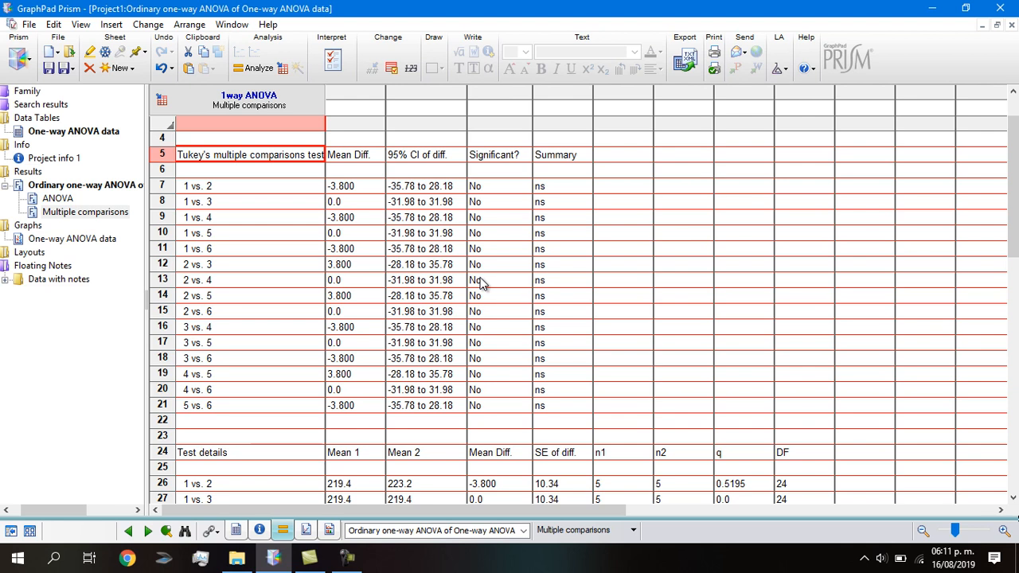
{"action": "scroll", "coordinate": [191, 266], "scroll_direction": "up", "scroll_amount": 1}
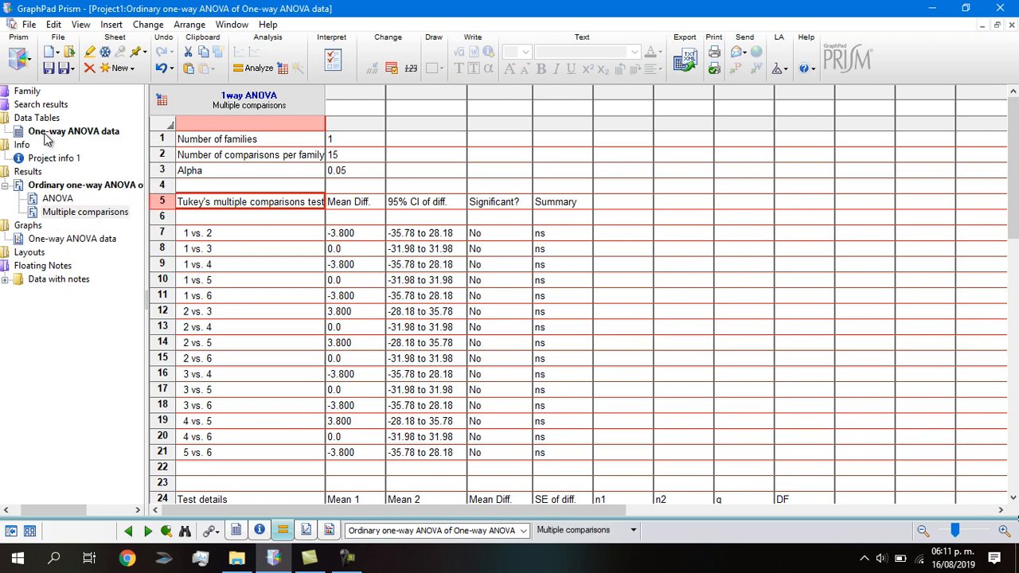
{"action": "left_click", "coordinate": [45, 134]}
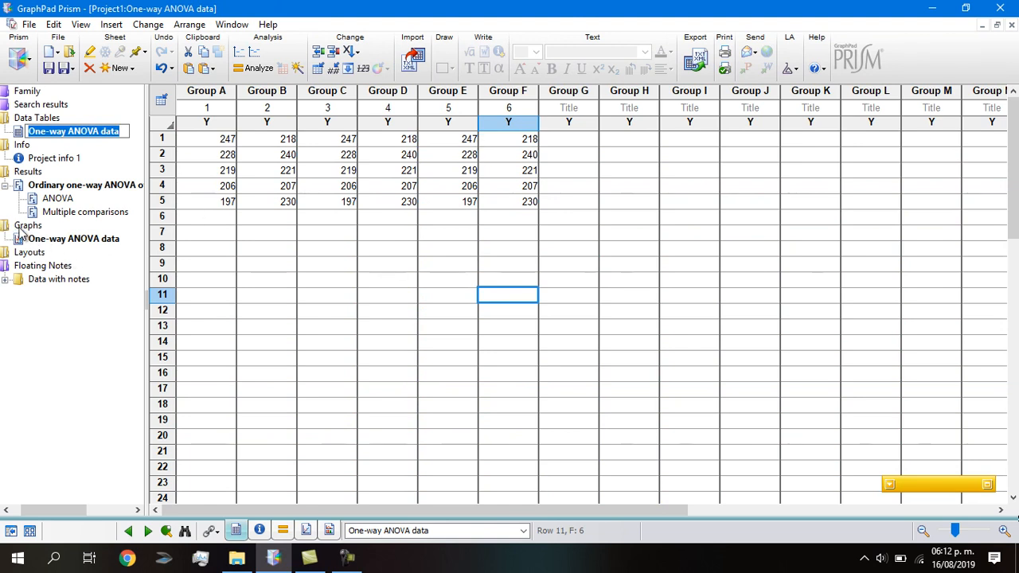
Open the graph of the One-way ANOVA data and choose the column bar graph from the Column family
{"action": "left_click", "coordinate": [63, 241]}
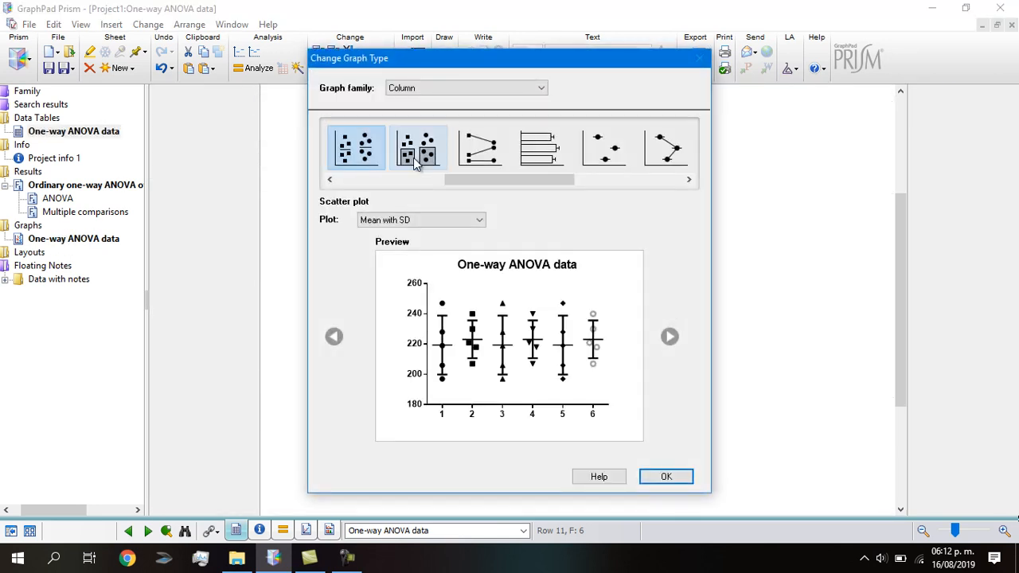
{"action": "left_click", "coordinate": [330, 180]}
{"action": "left_click", "coordinate": [330, 180]}
{"action": "left_click", "coordinate": [330, 180]}
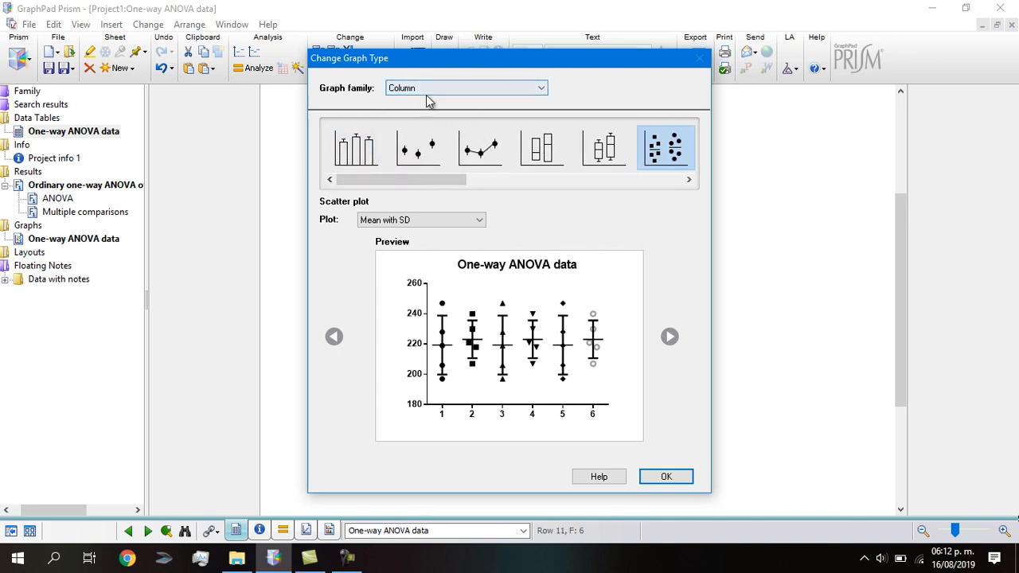
{"action": "left_click", "coordinate": [540, 90]}
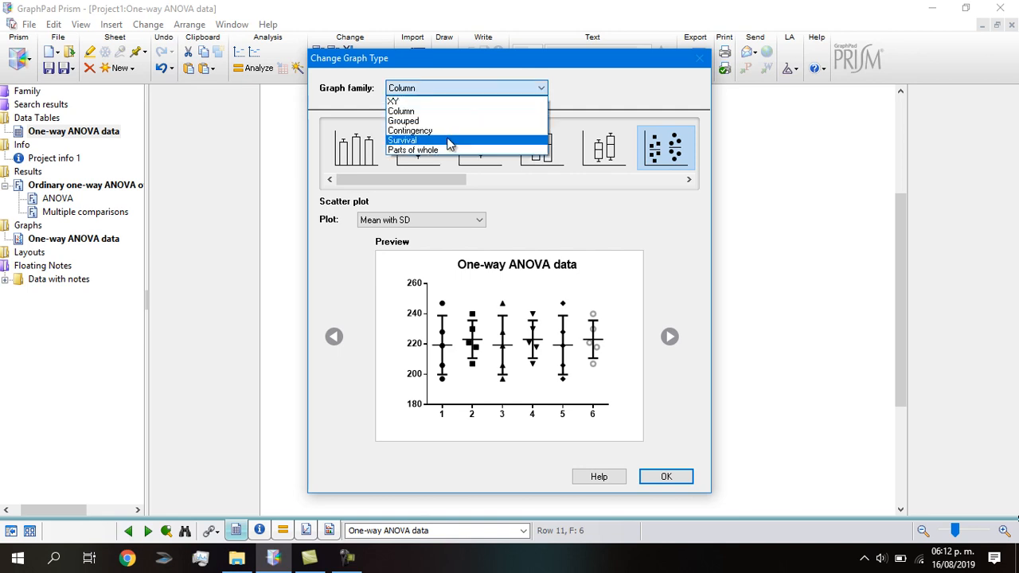
{"action": "left_click", "coordinate": [416, 114]}
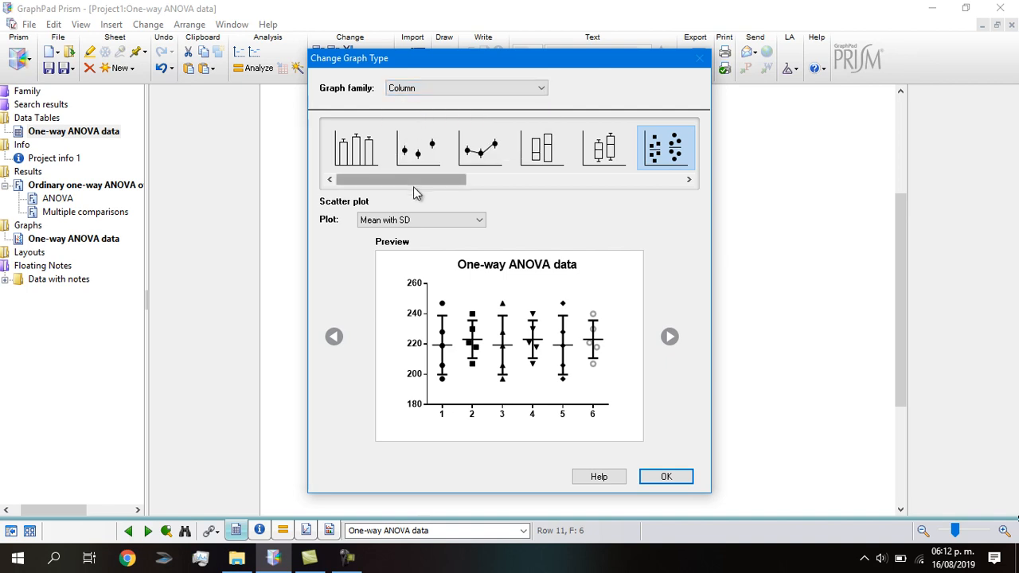
{"action": "left_click_drag", "start_coordinate": [412, 180], "coordinate": [364, 192]}
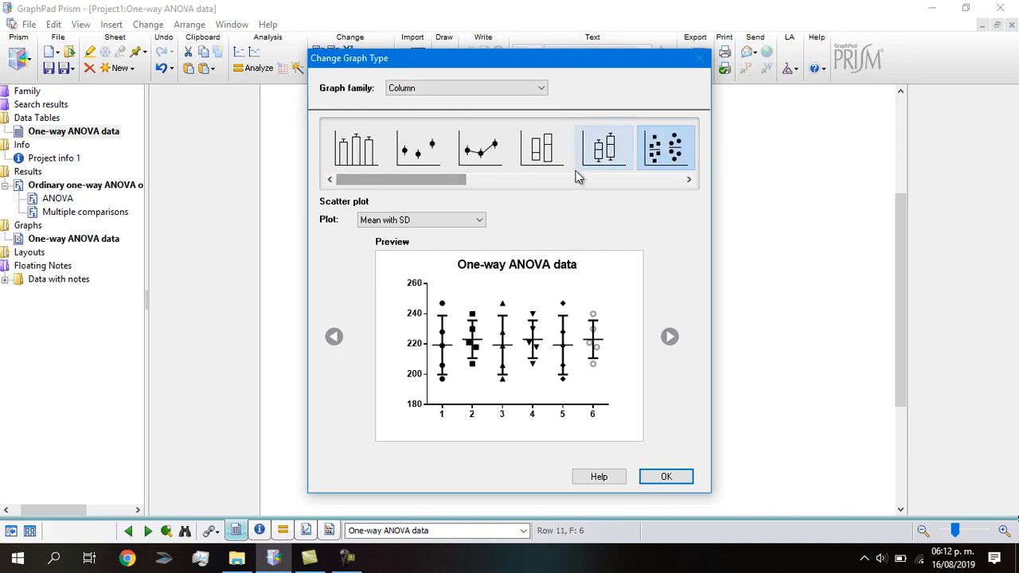
{"action": "left_click", "coordinate": [368, 158]}
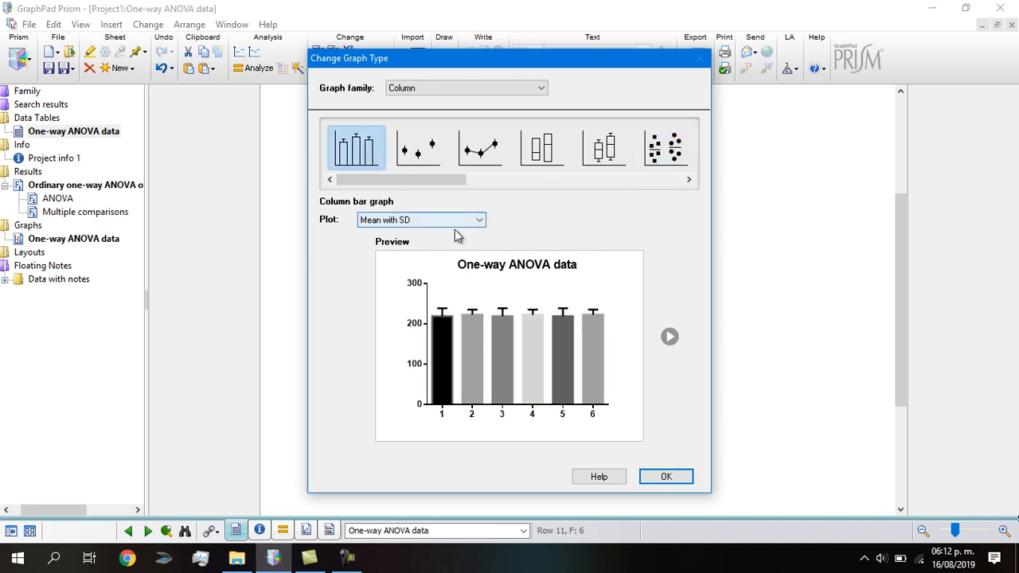
Set the bar graph to plot Mean with SEM and create it
{"action": "left_click", "coordinate": [479, 224]}
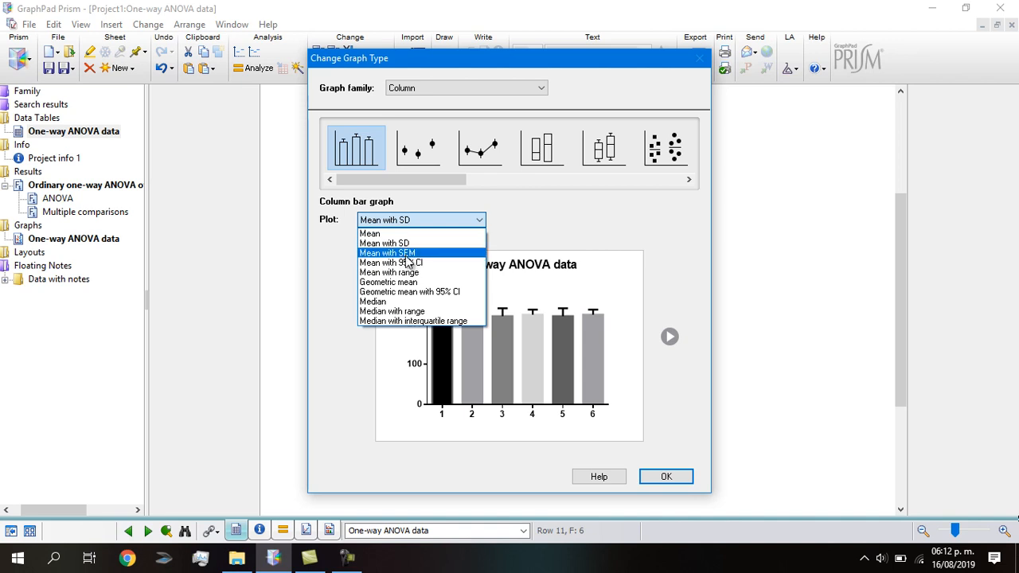
{"action": "left_click", "coordinate": [427, 254]}
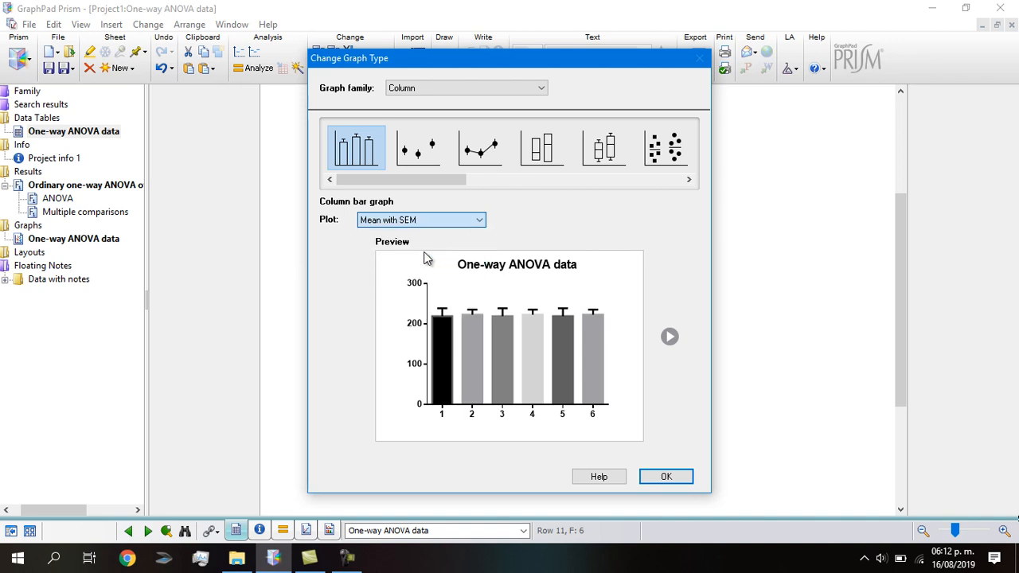
{"action": "left_click", "coordinate": [669, 478]}
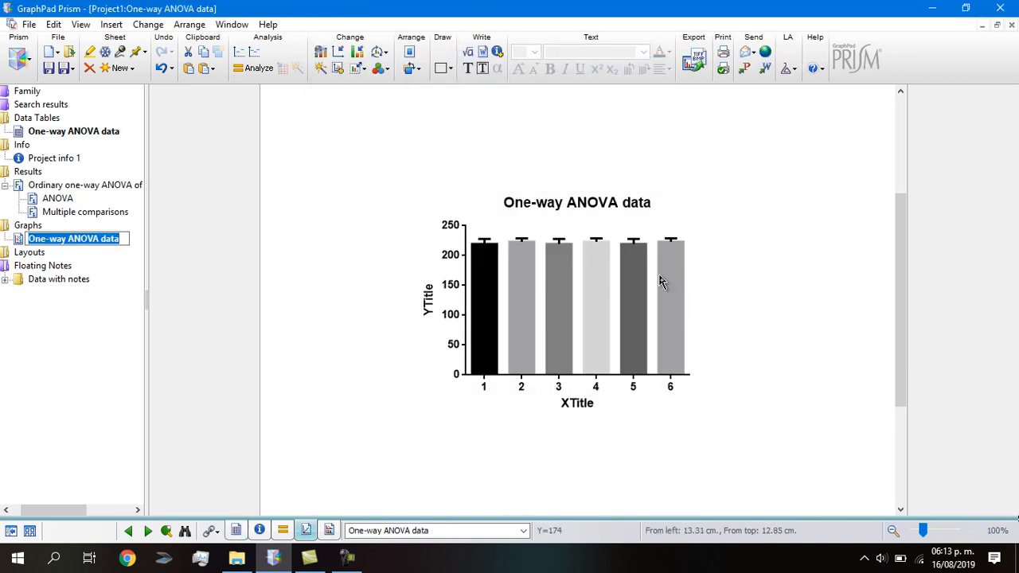
Set the graph's X axis title to "Lotes" and open the Y axis title for editing
{"action": "left_click", "coordinate": [583, 406]}
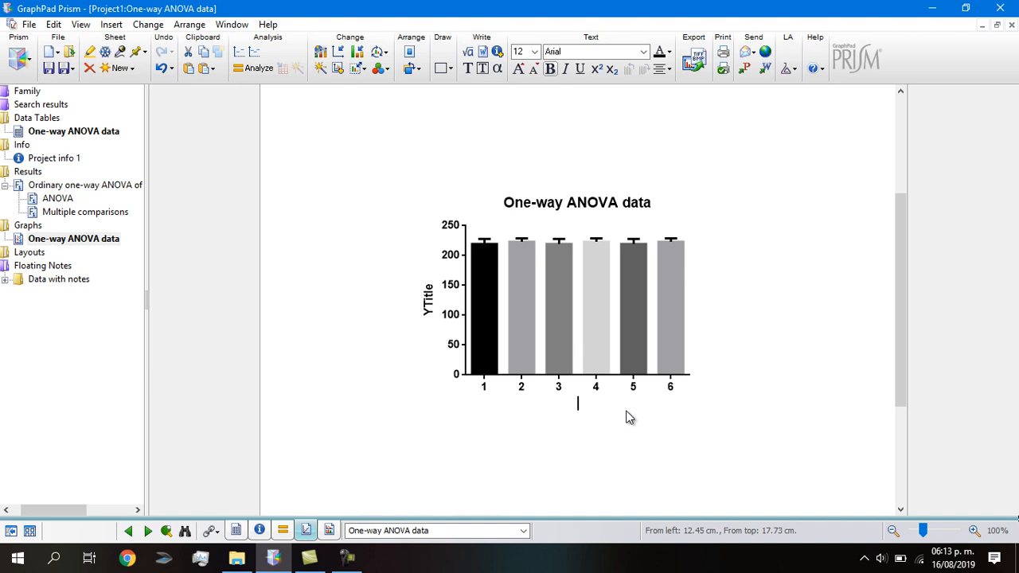
{"action": "type", "text": "Ñote"}
{"action": "left_click", "coordinate": [428, 300]}
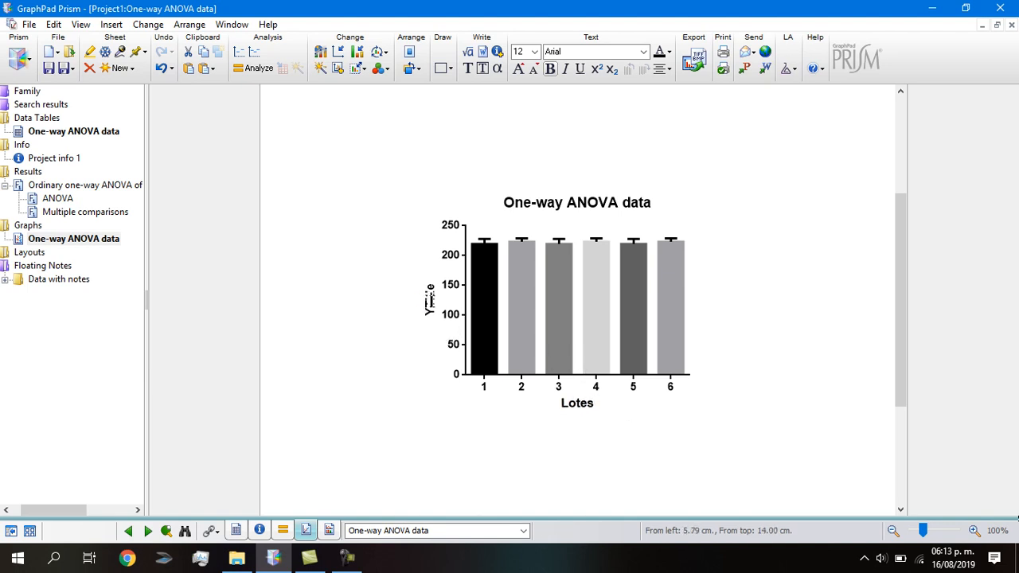